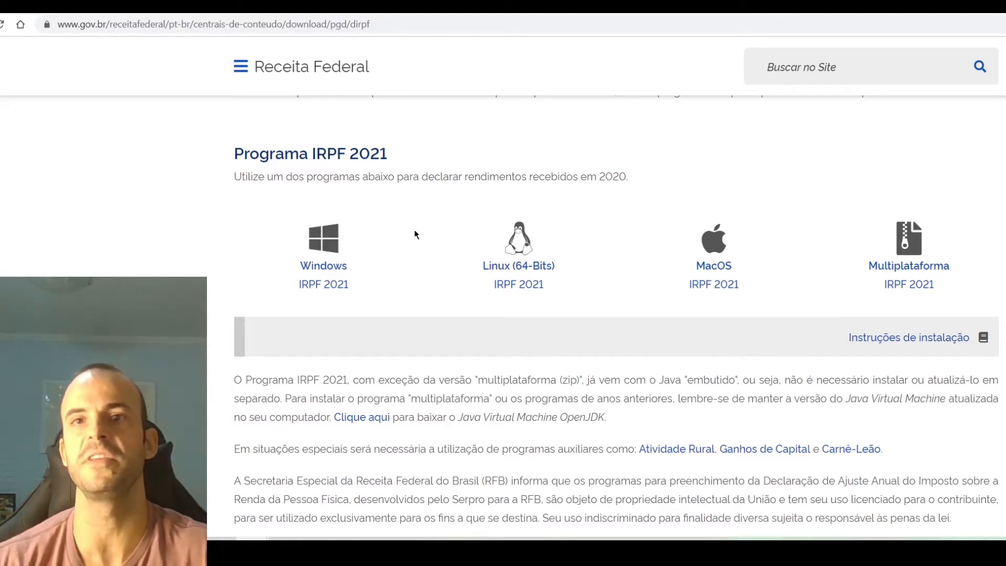
- Review the IRPF 2021 download options and the programs for previous years on the Receita Federal page
scroll(470, 190, "down", 8)
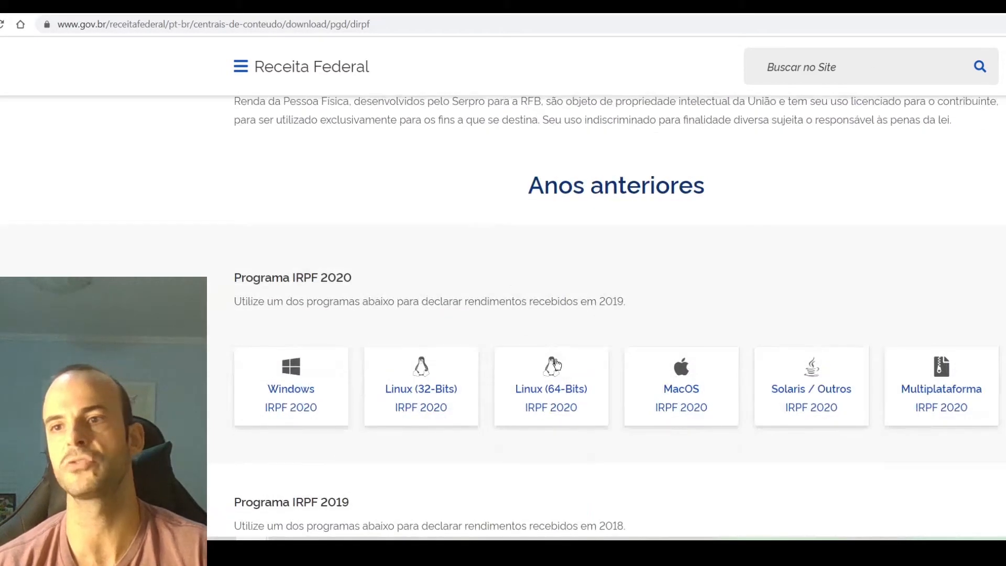
scroll(469, 367, "up", 7)
scroll(471, 369, "up", 5)
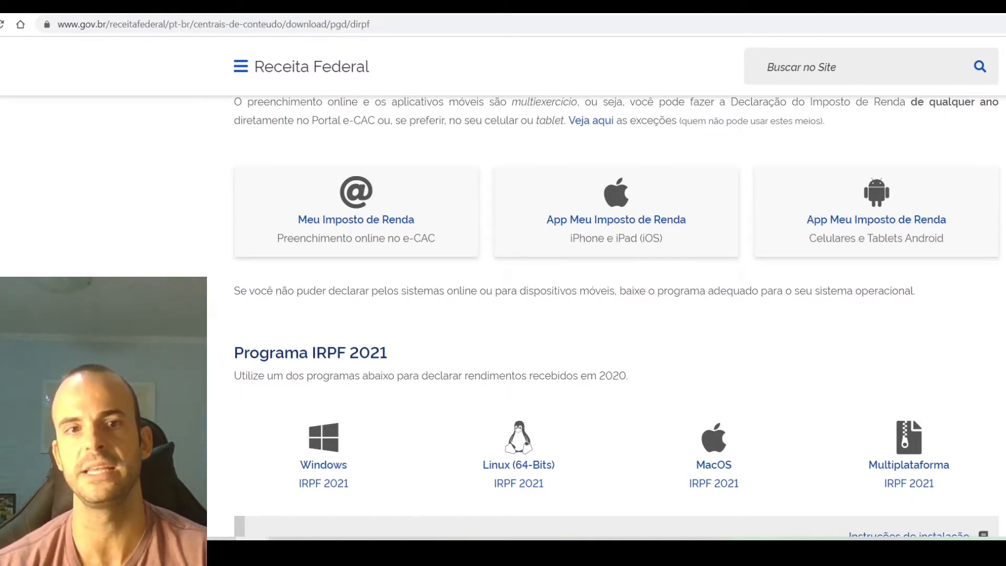
- Go to Meu Imposto de Renda, open the Quem deve enviar page and examine the filing requirements
left_click(361, 220)
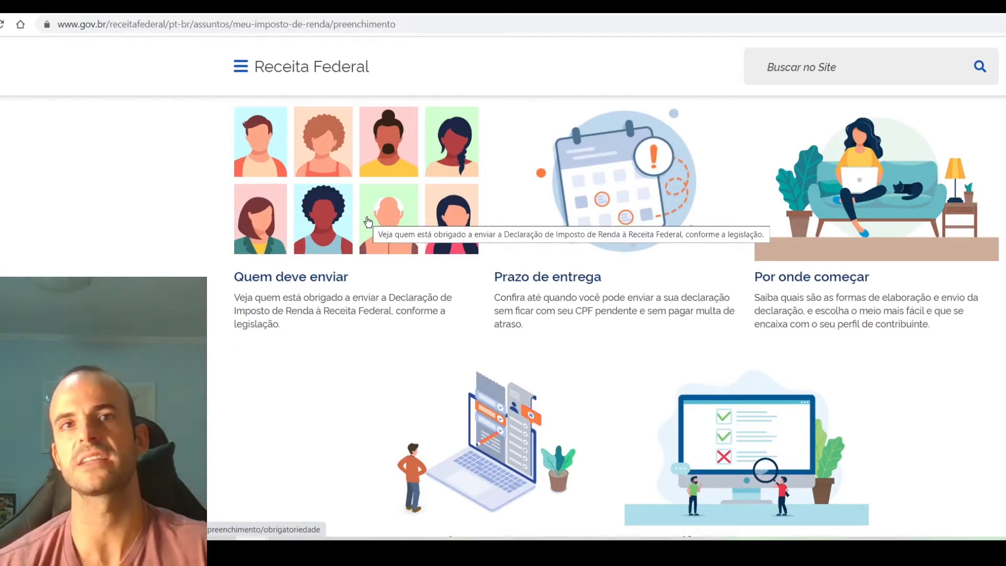
left_click(368, 222)
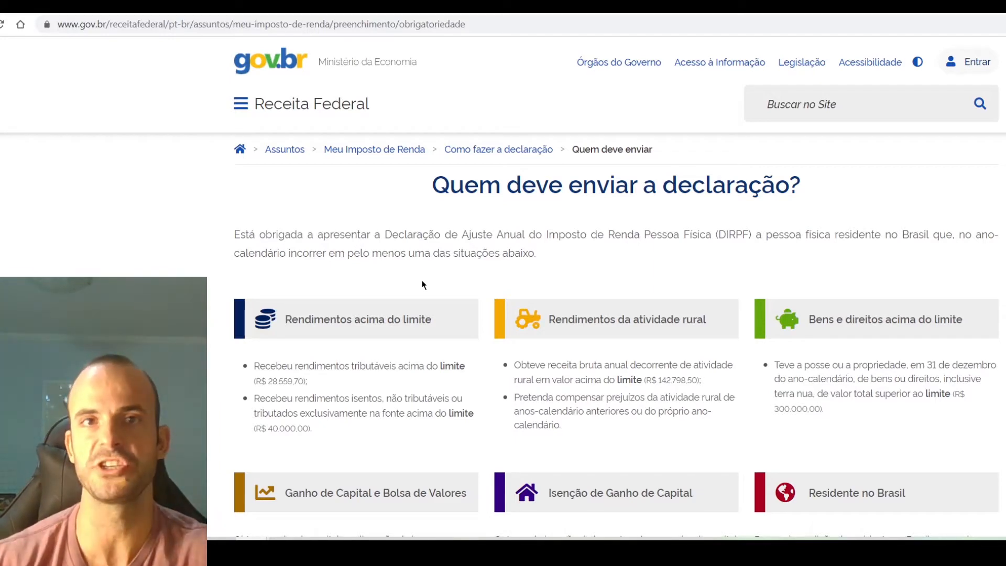
scroll(607, 288, "down", 9)
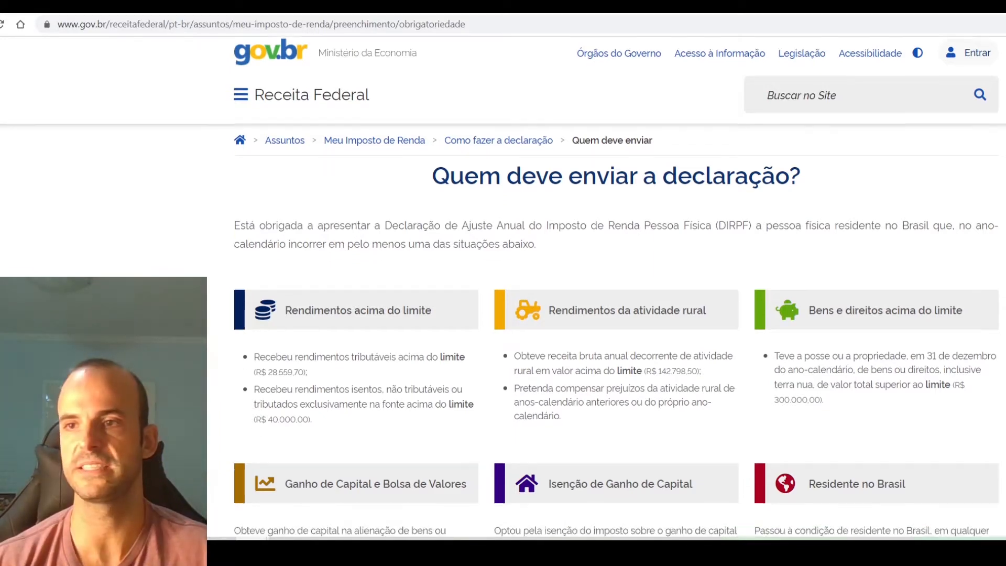
scroll(607, 288, "up", 6)
scroll(608, 289, "down", 3)
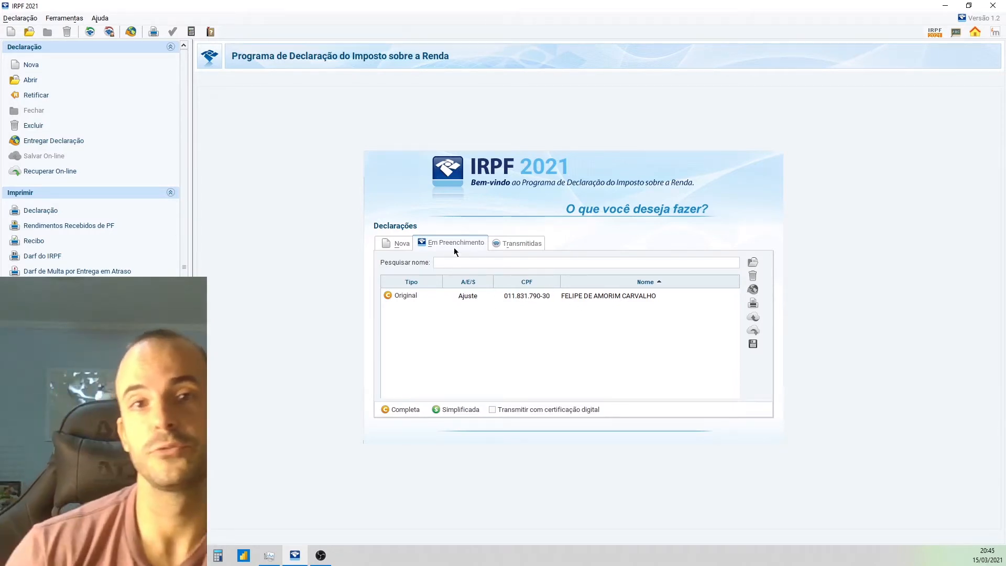
- In the IRPF 2021 program, check the options for new declarations and open the original declaration being filled in
left_click(408, 244)
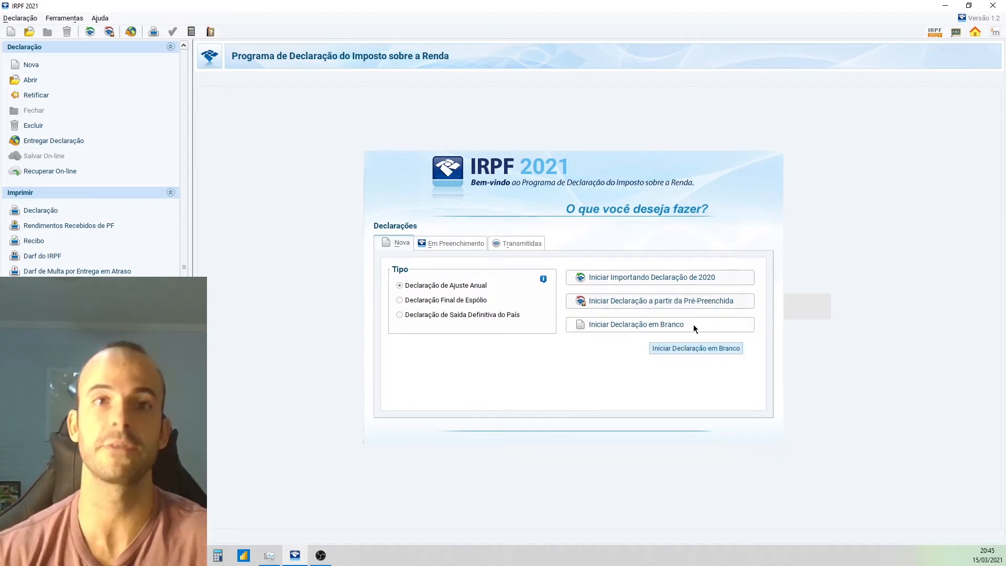
left_click(456, 243)
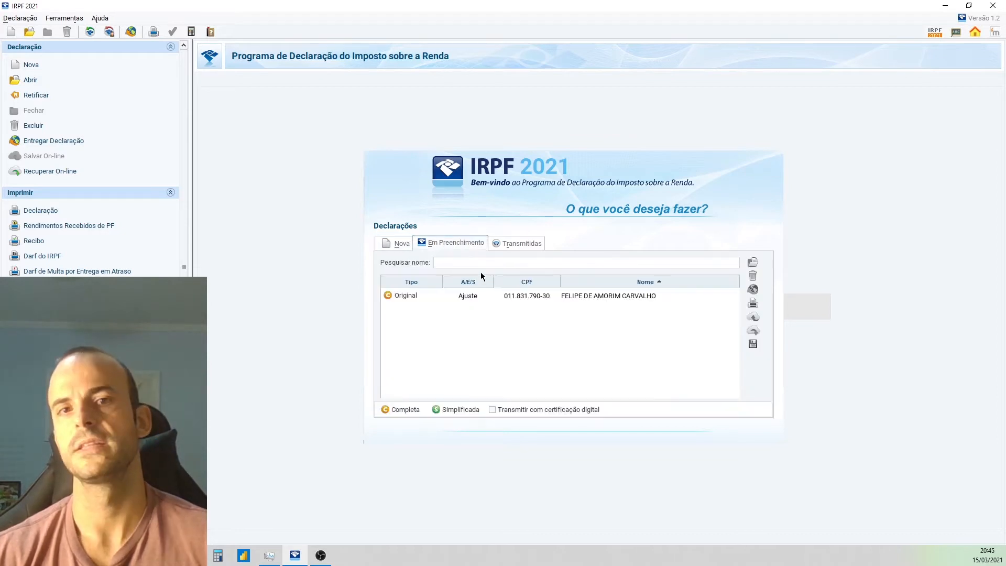
left_click(485, 298)
double_click(486, 298)
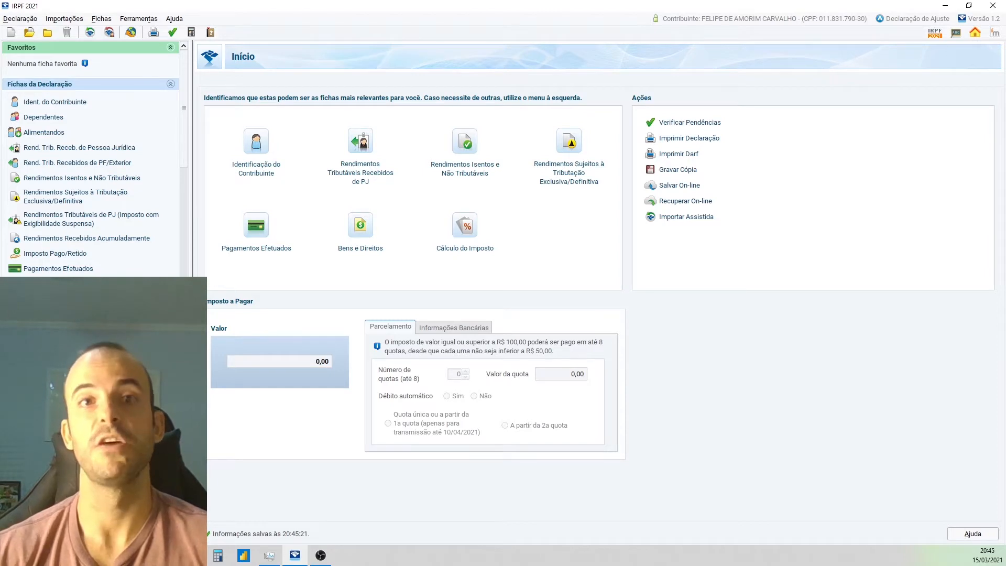
- Open the Bens e Direitos sheet and look through the list of declared assets
scroll(99, 257, "down", 1)
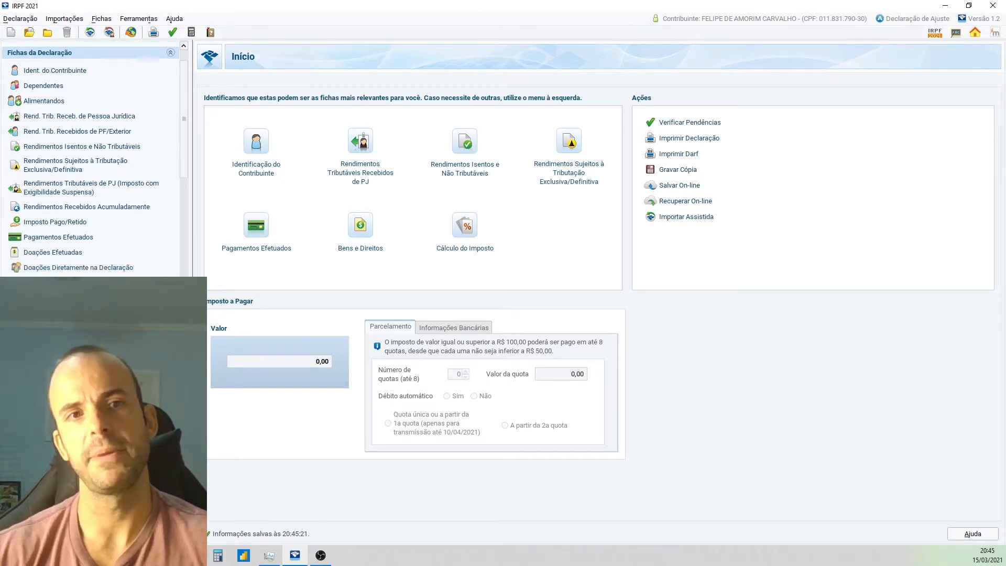
left_click(48, 283)
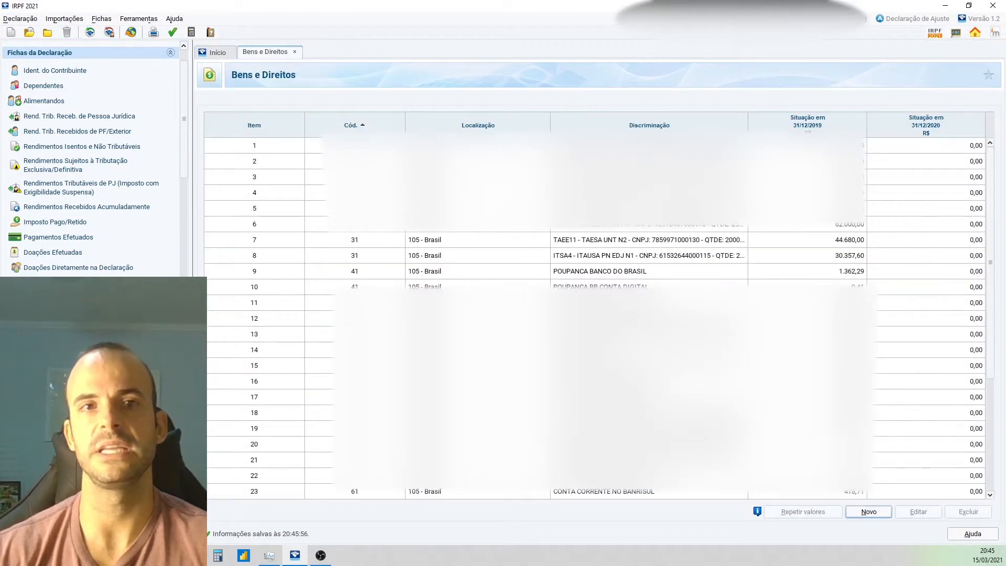
scroll(485, 251, "down", 3)
scroll(485, 252, "up", 3)
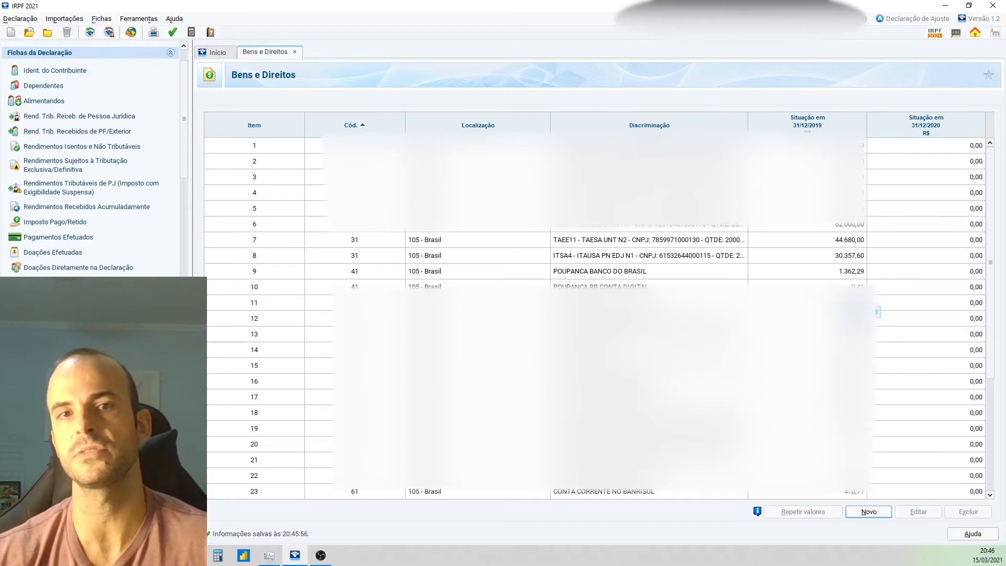
- Open the TAEE11 share record and examine its code, description and year-end values
double_click(835, 242)
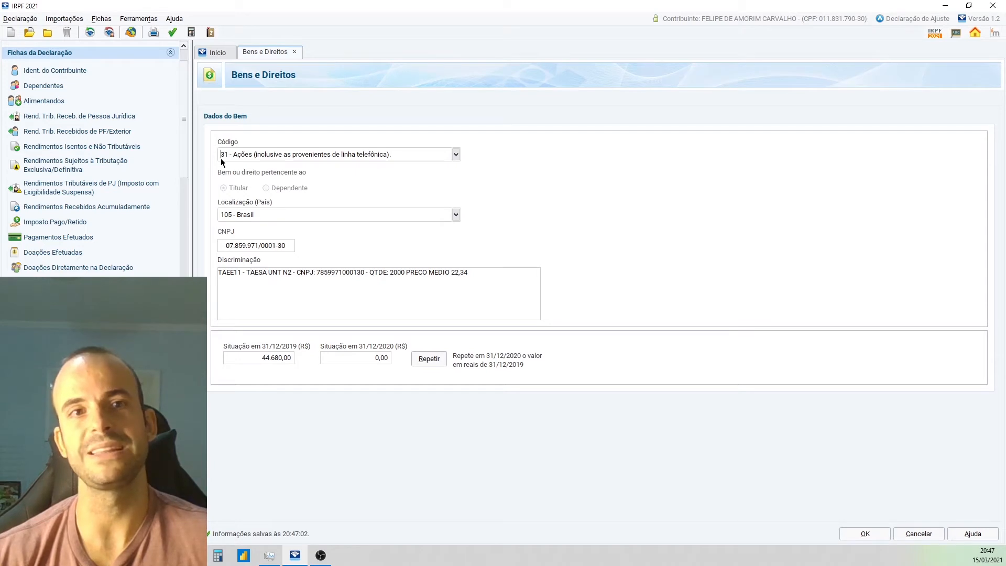
left_click(115, 555)
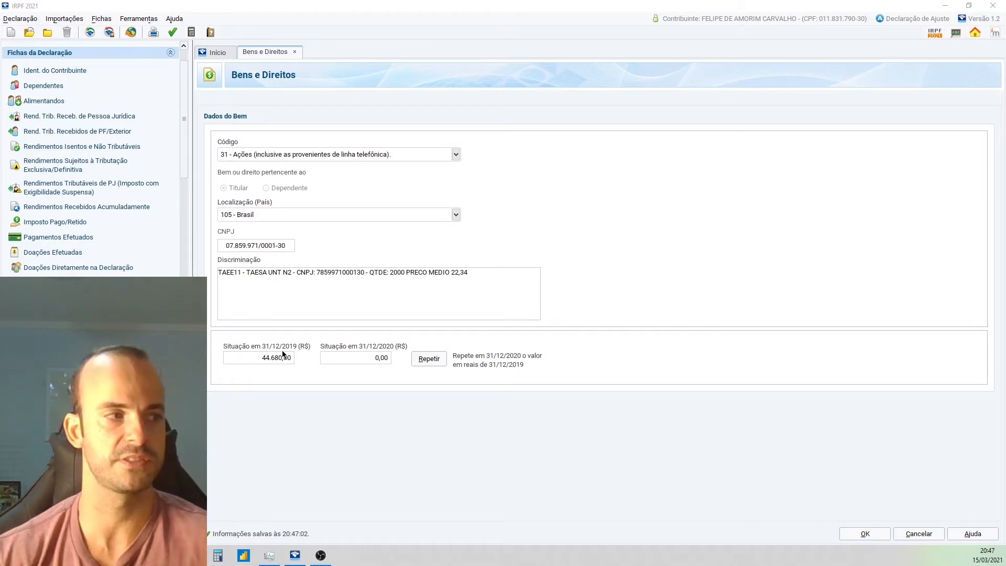
left_click(366, 356)
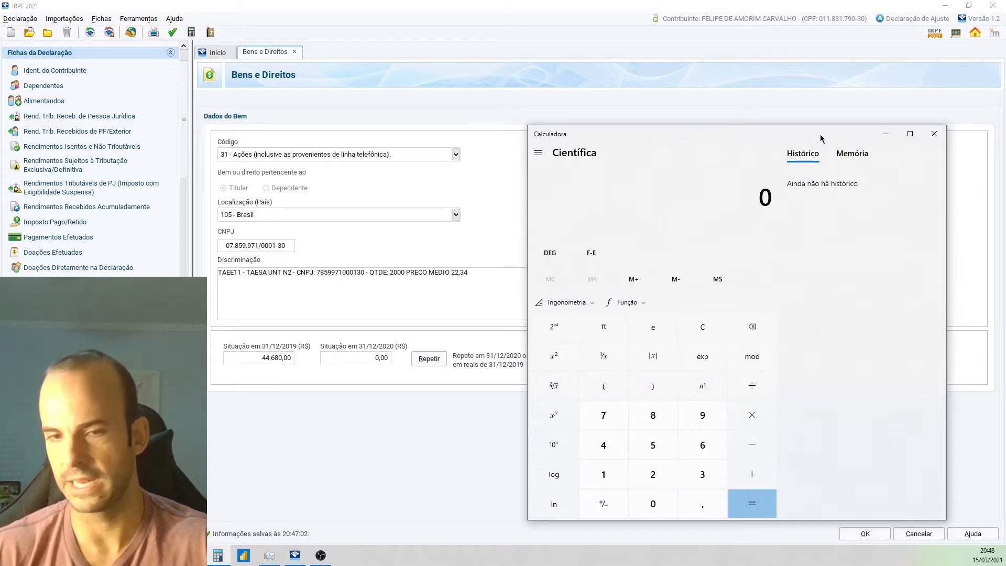
- Calculate 44680 divided by 2000 in the calculator to check the TAEE11 average price, and close the asset record
type("44680")
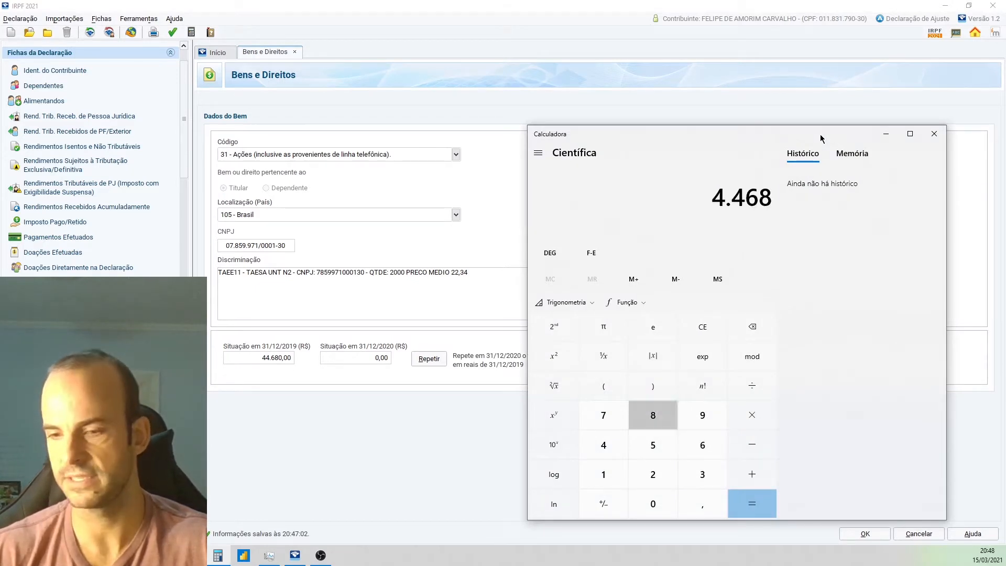
type("/2000")
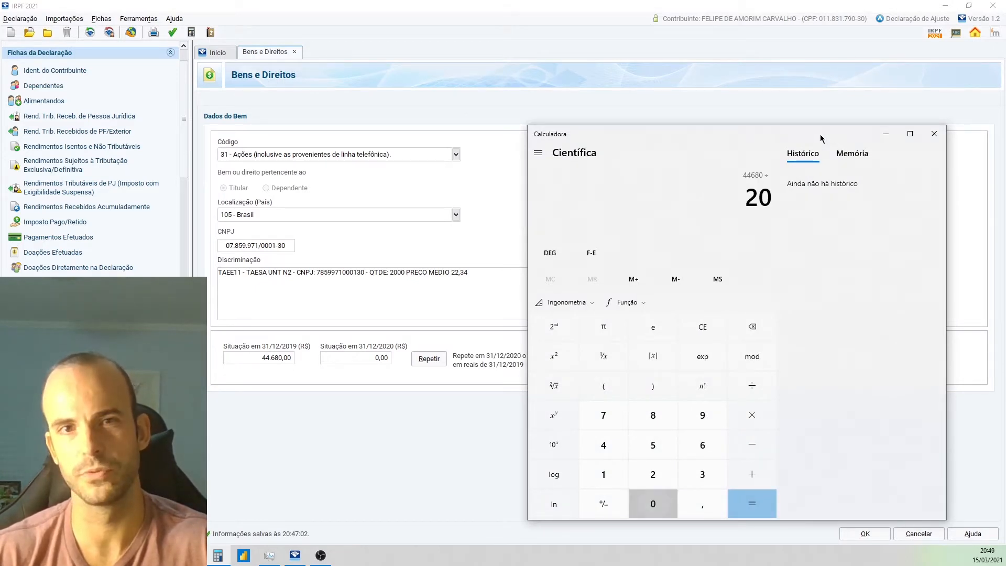
key("Return")
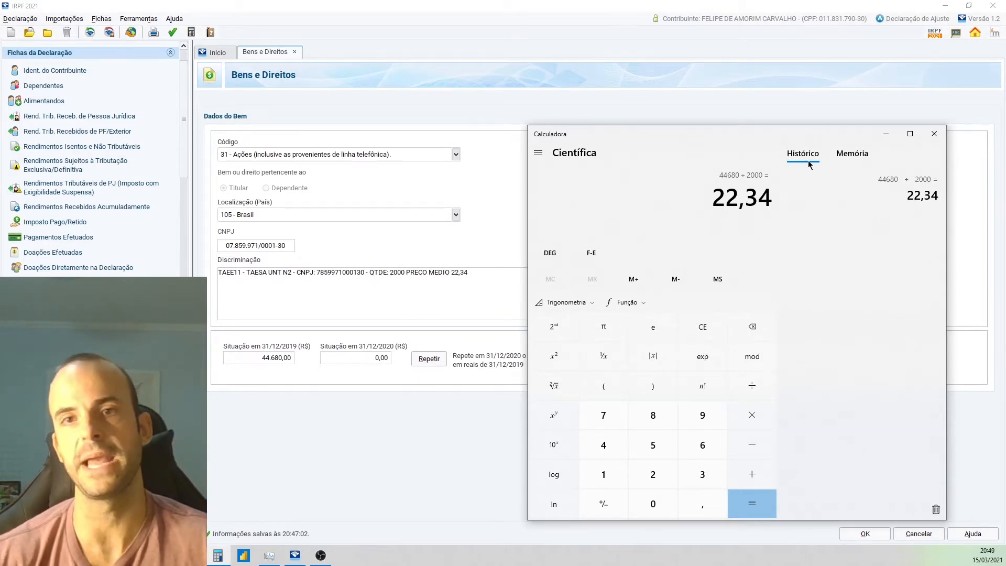
left_click(885, 134)
left_click(865, 533)
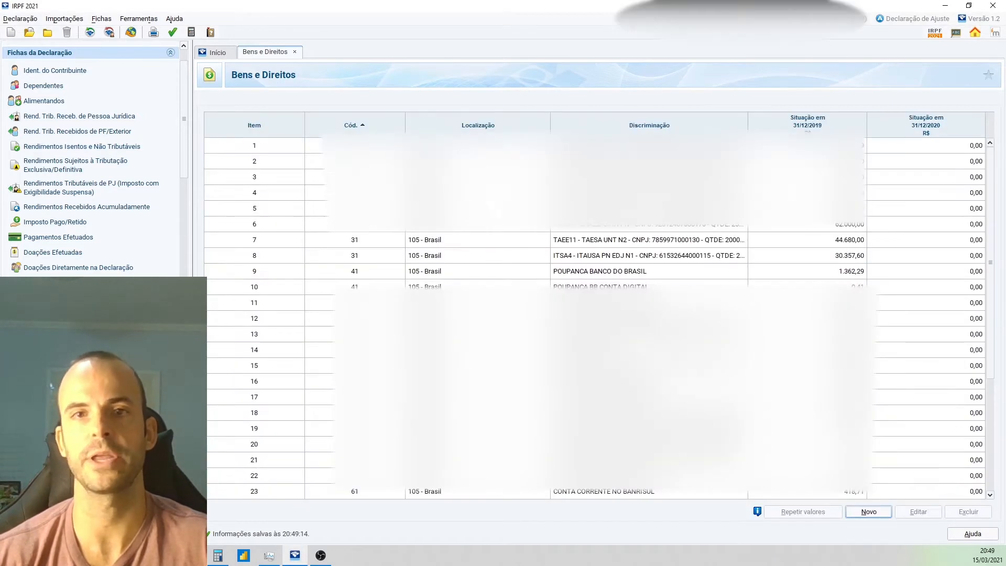
- Start a new asset entry and examine the list of available asset codes
left_click(851, 511)
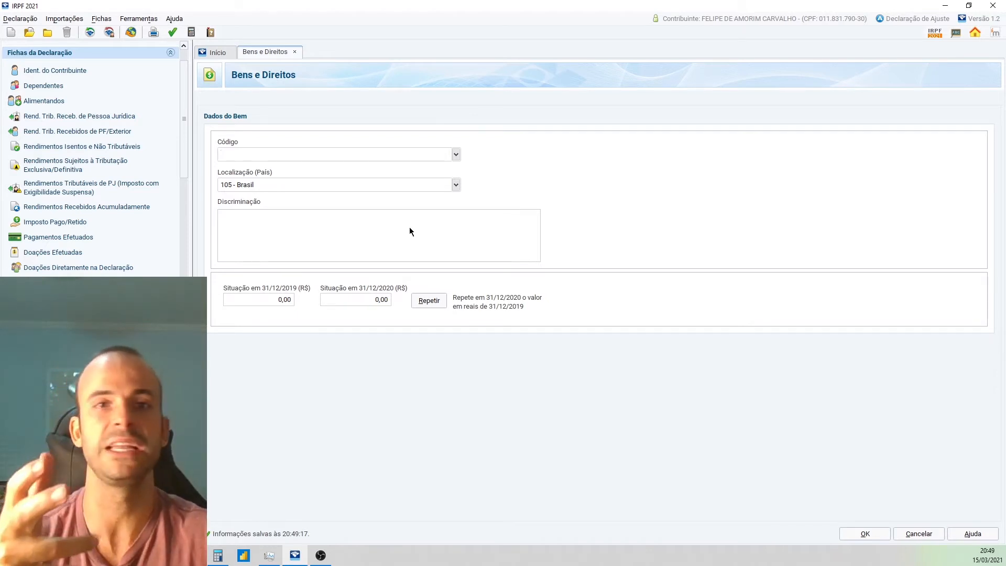
left_click(456, 155)
mouse_move(457, 181)
left_mouse_down()
mouse_move(457, 213)
mouse_move(456, 168)
mouse_move(456, 259)
mouse_move(459, 175)
left_mouse_up()
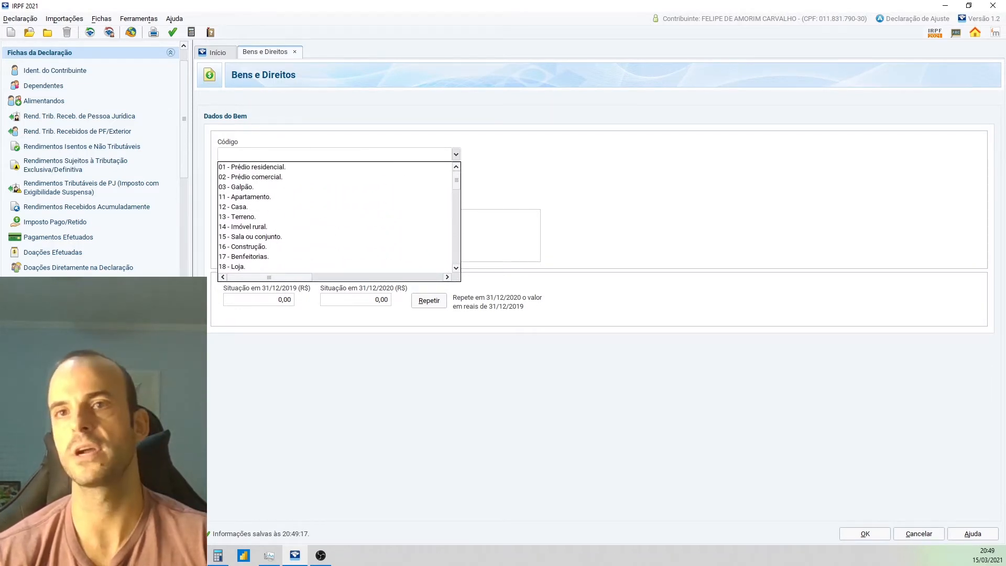
left_click(1005, 183)
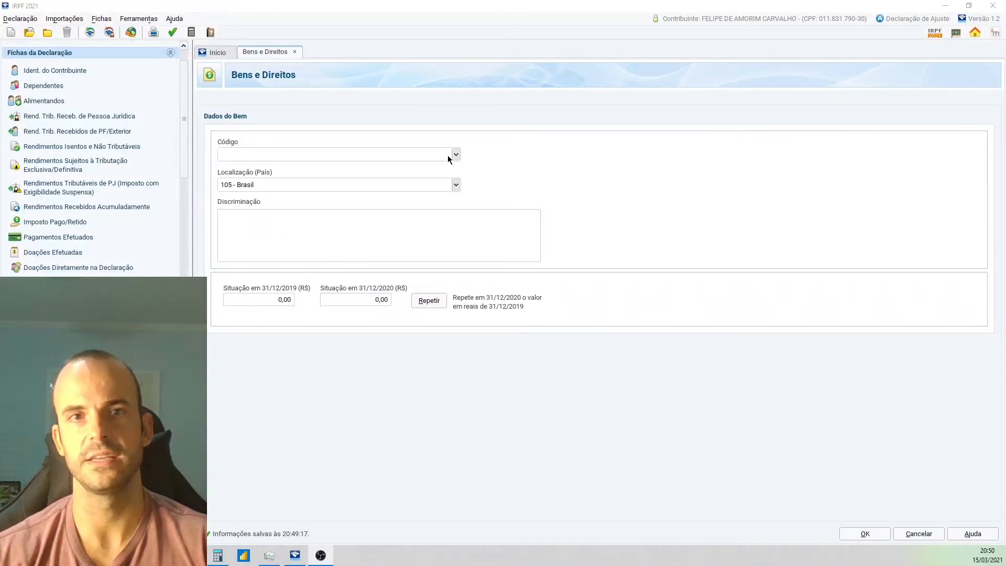
left_click(448, 154)
left_click_drag(457, 188, 458, 250)
left_click(327, 156)
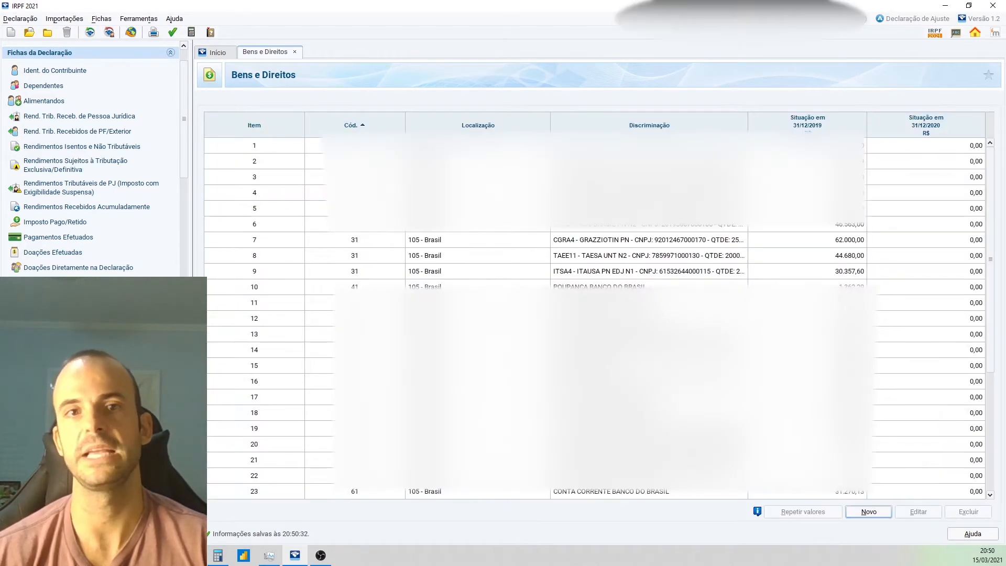
- Start another new asset entry with the code 99 - Outros bens e direitos
scroll(440, 246, "down", 4)
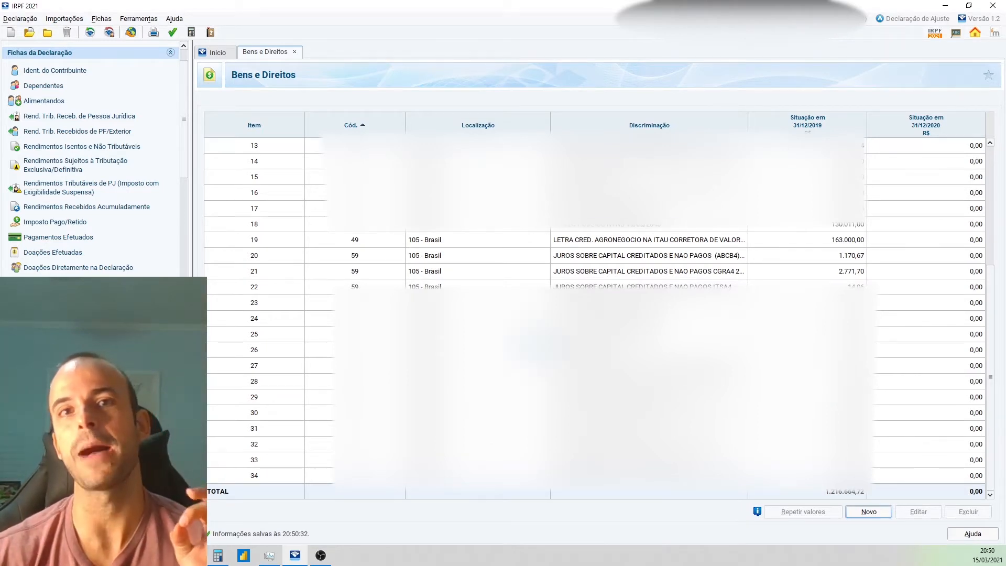
left_click(869, 511)
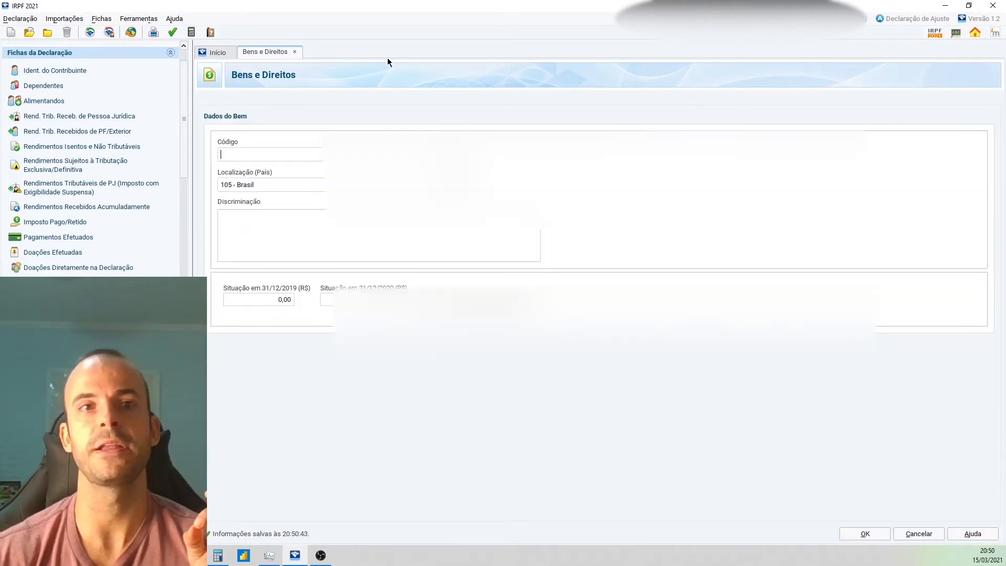
left_click(456, 154)
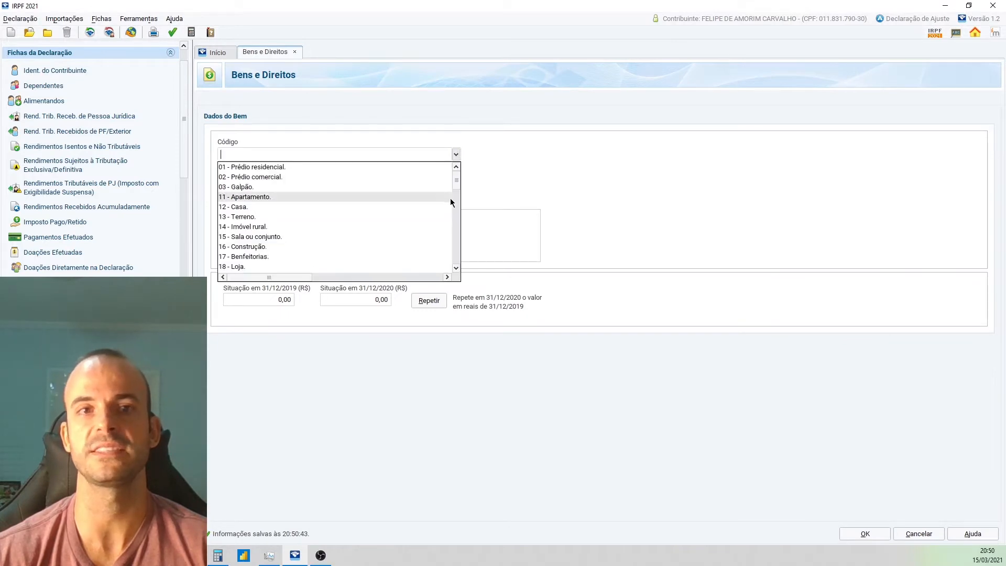
scroll(451, 252, "down", 10)
left_click(272, 268)
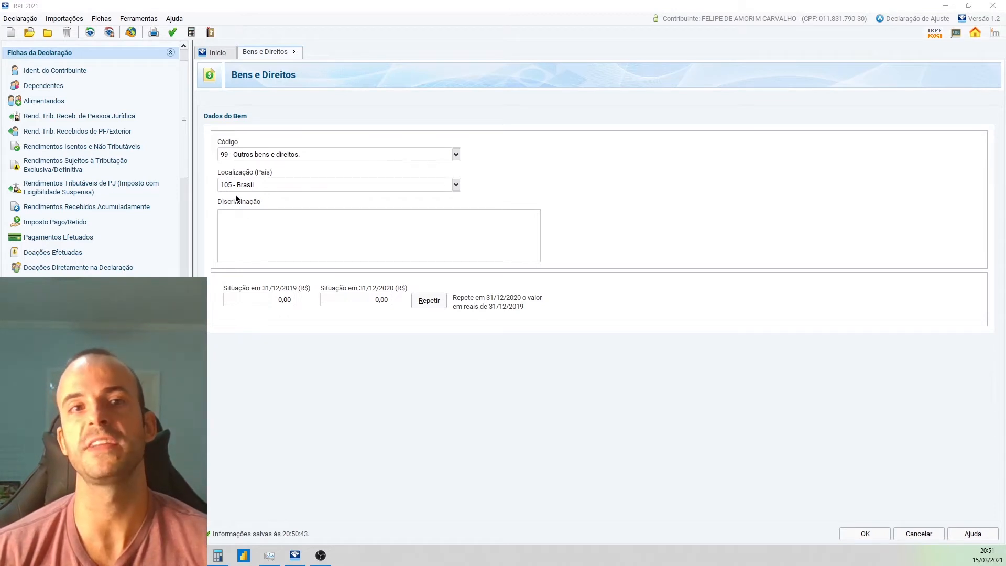
- Draft a Discriminação text about declared but unreceived TAESA dividends for the new asset, and clear it
left_click(269, 247)
type("DIV")
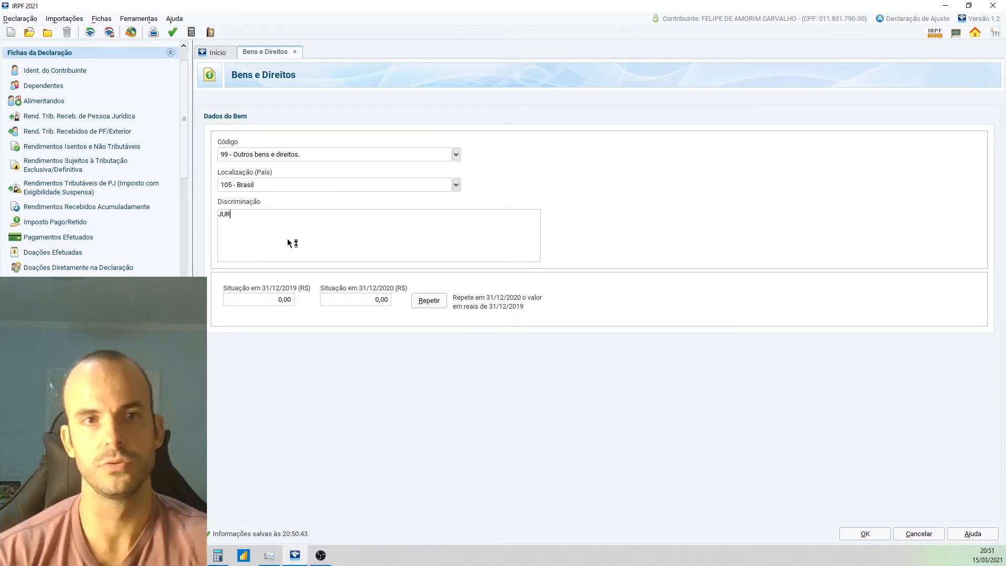
key("BackSpace")
key("BackSpace")
key("BackSpace")
type("DIVDENDOS")
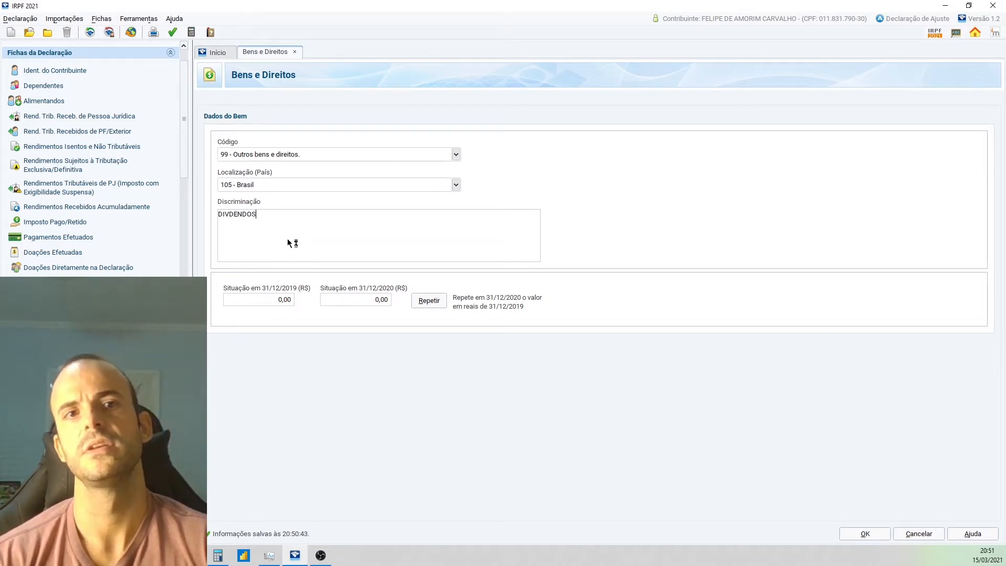
type(" DA TAESA DELC")
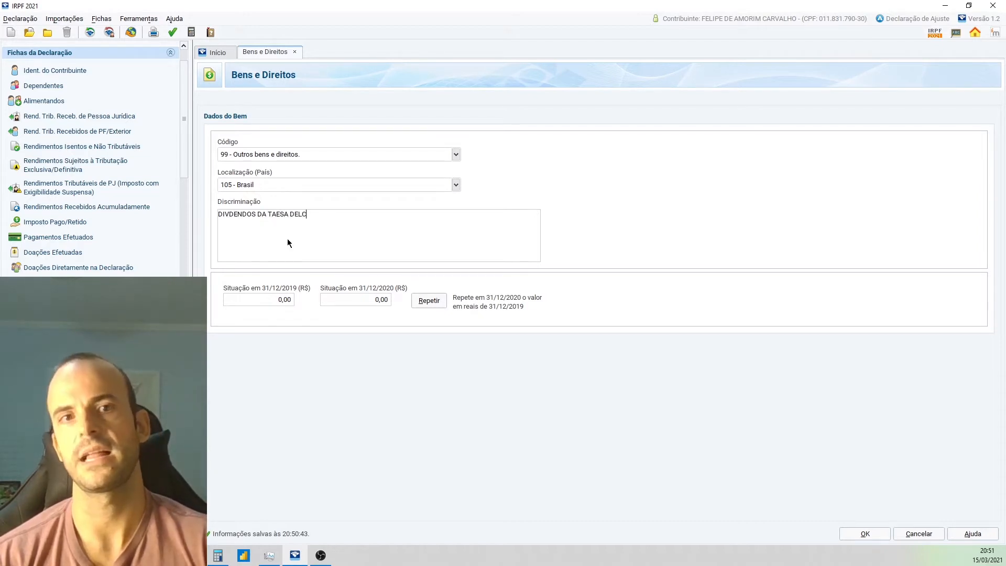
type("AROS E NÇAO")
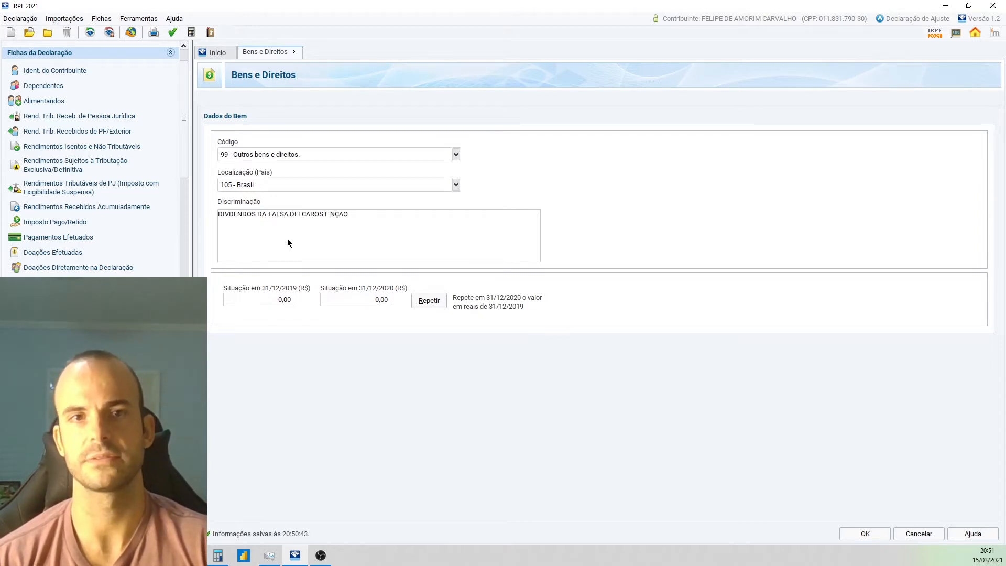
type(" RECEBID")
key("BackSpace")
key("ctrl+a")
key("BackSpace")
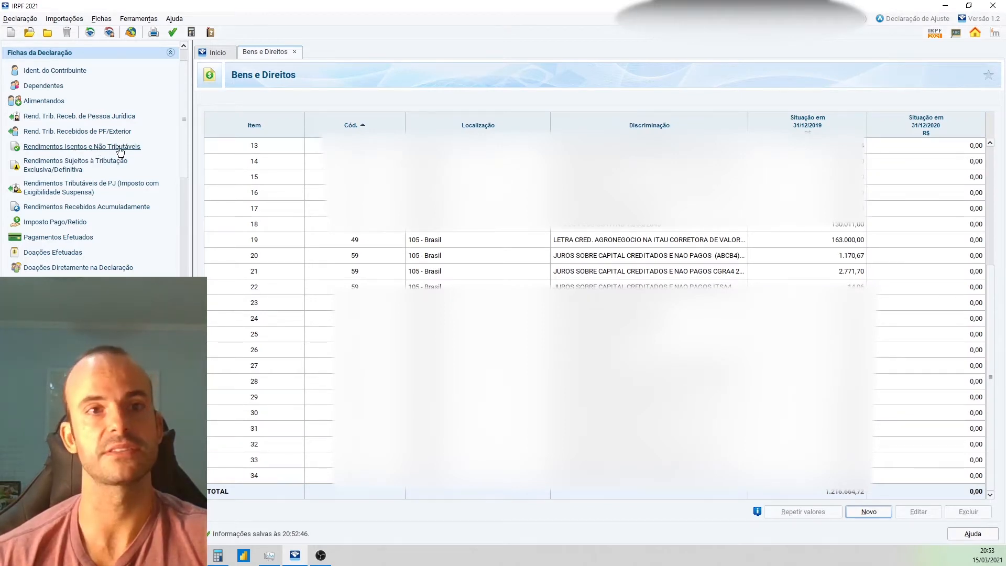
- Open the Rendimentos Isentos e Não Tributáveis sheet of the declaration
left_click(120, 148)
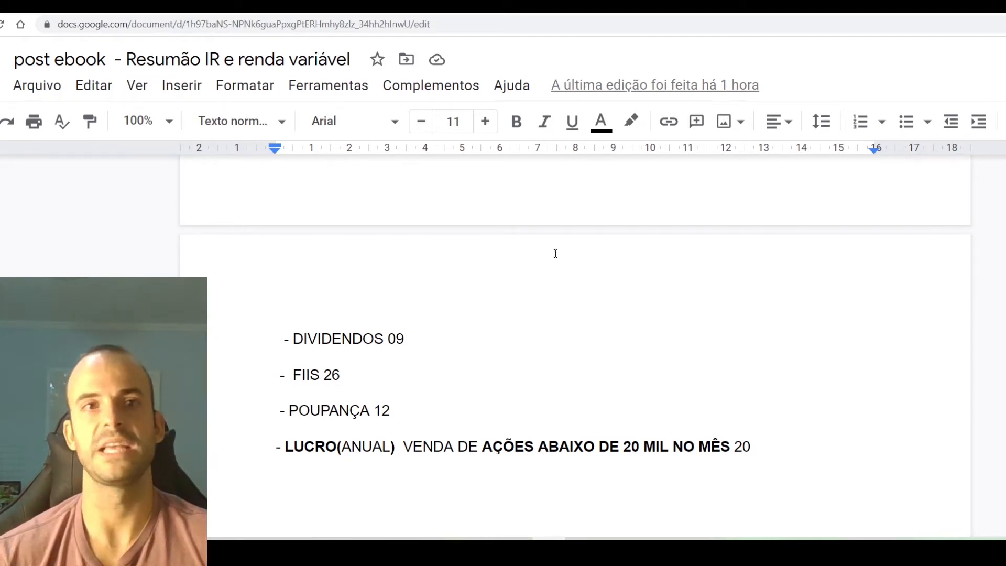
- In the Google Docs summary, add "OUTROS RENDA FIXA" after POUPANÇA in the line for code 12
left_click(371, 409)
type("OUTROS ")
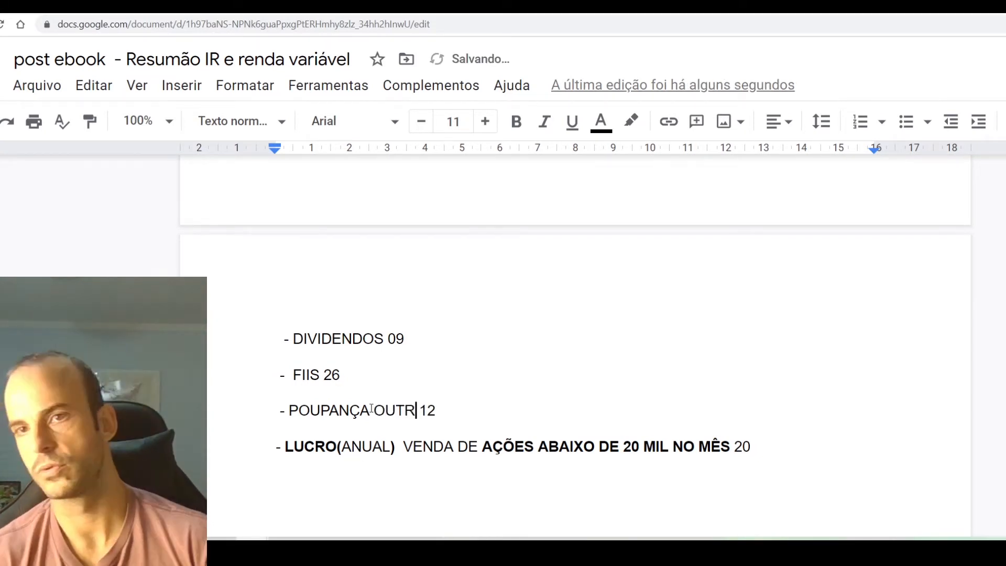
type("RENDA FIXA")
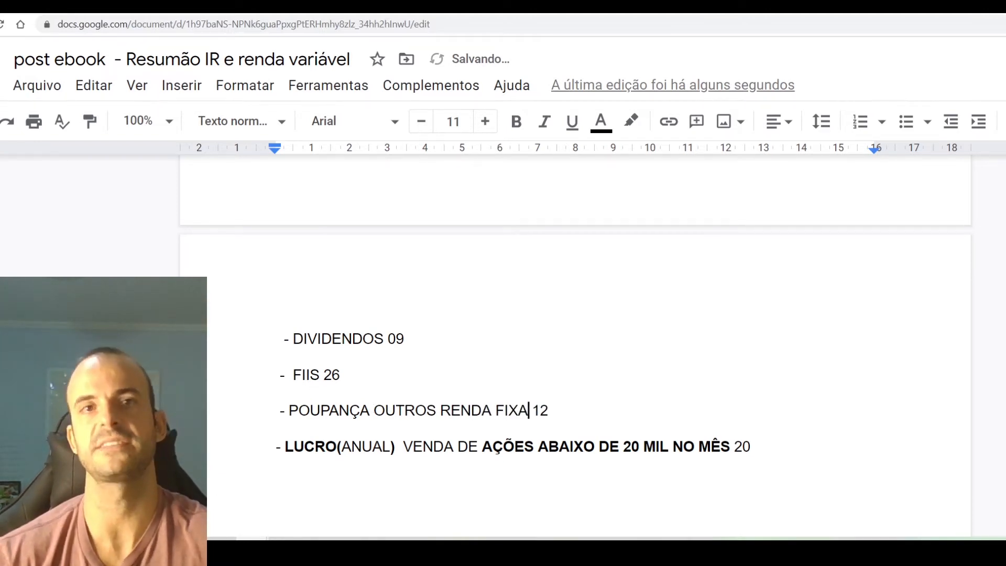
- Confirm the Rendimentos Isentos e Não Tributáveis entry of type 20 for net gains on share sales up to R$ 20.000,00 a month
scroll(857, 444, "down", 3)
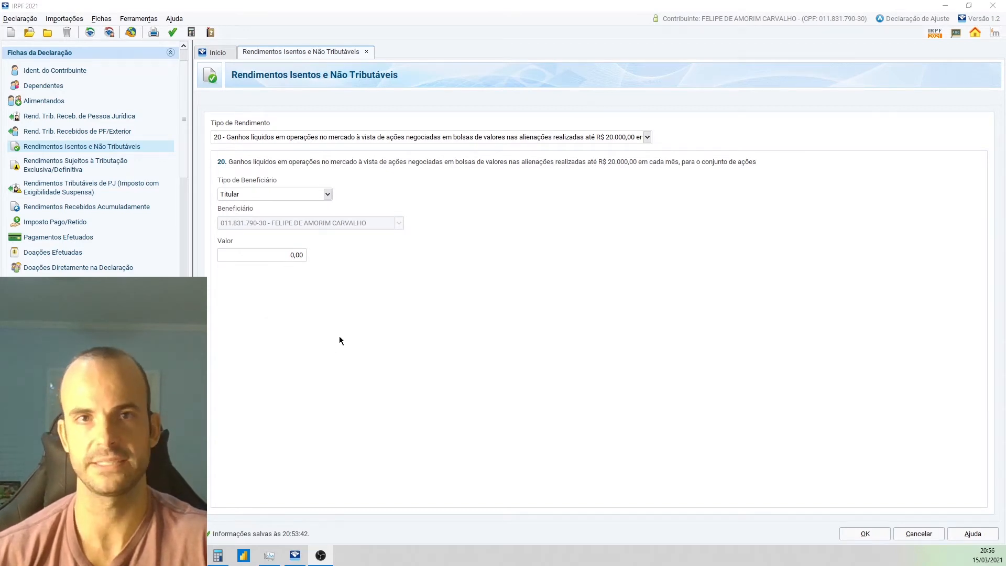
key("Return")
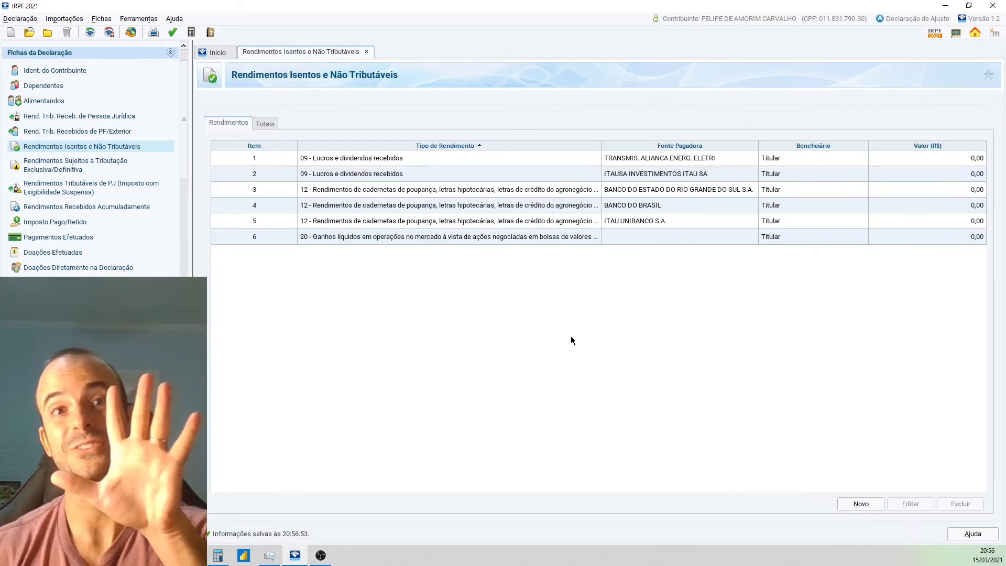
- In a new entry of the Rendimentos Sujeitos à Tributação Exclusiva/Definitiva sheet, examine the available Tipo de Rendimento options
left_click(76, 171)
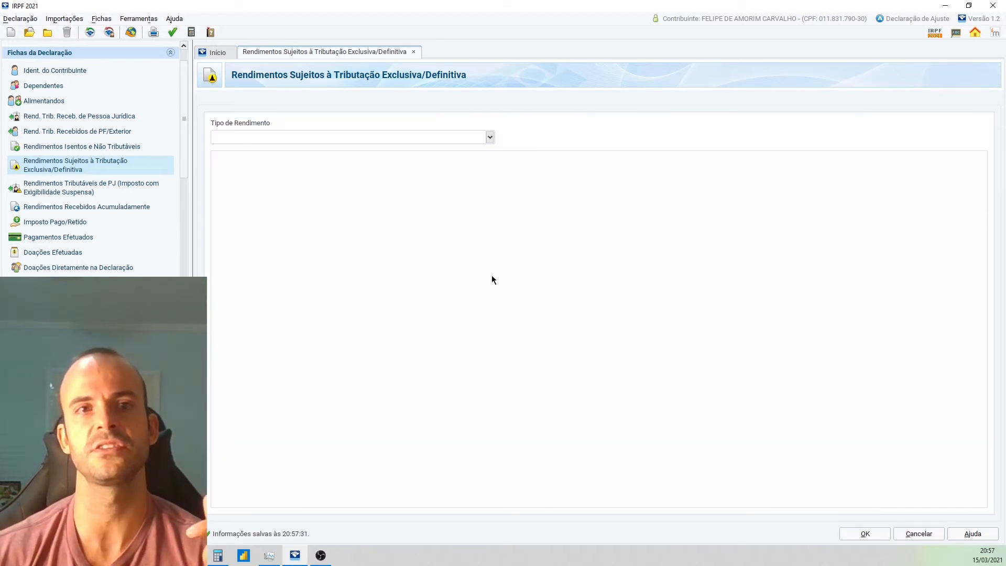
left_click(489, 138)
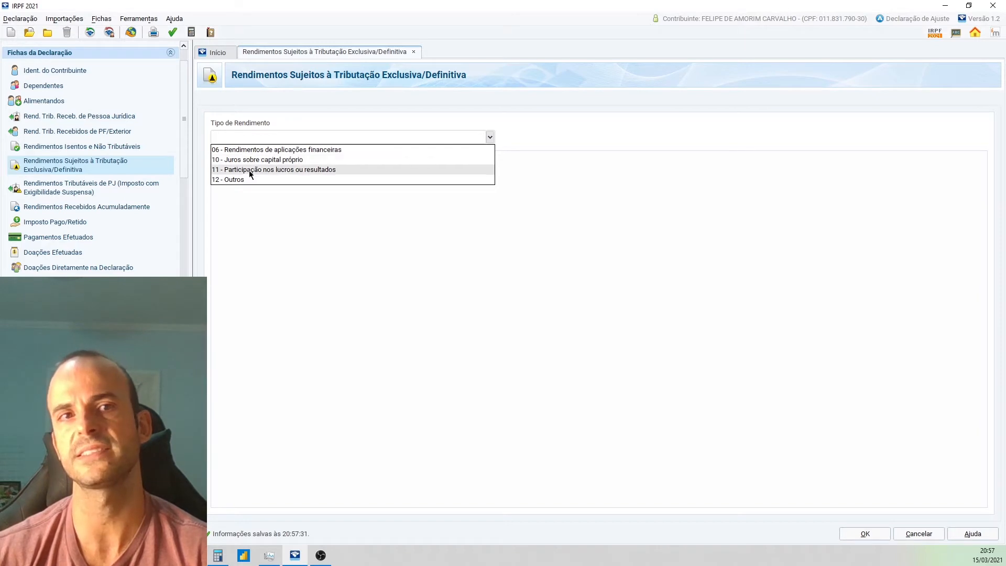
left_click(553, 188)
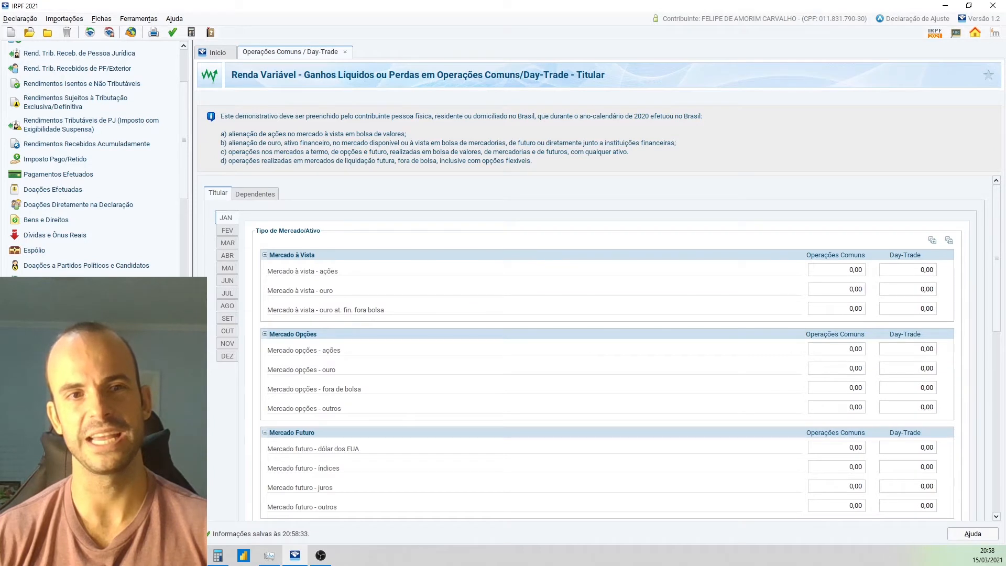
- In the Renda Variável section, look through the months of the Operações Comuns / Day-Trade sheet and return to January
scroll(89, 209, "down", 5)
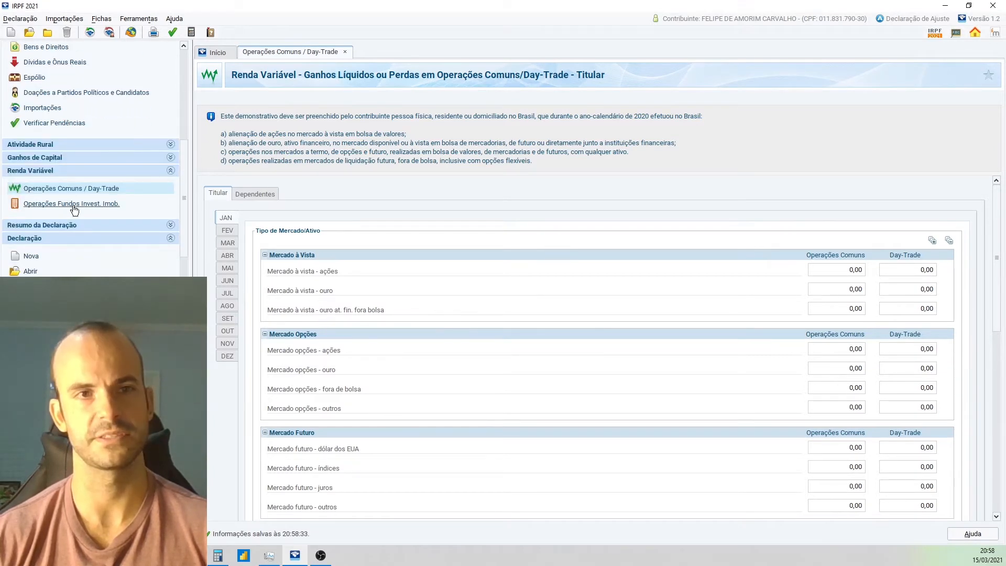
left_click(129, 171)
left_click(128, 171)
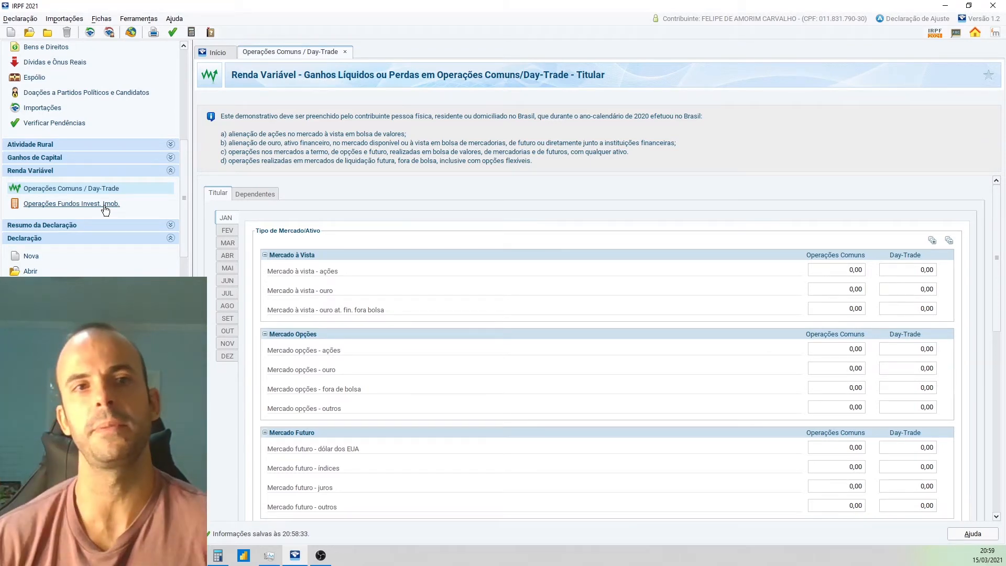
left_click(61, 192)
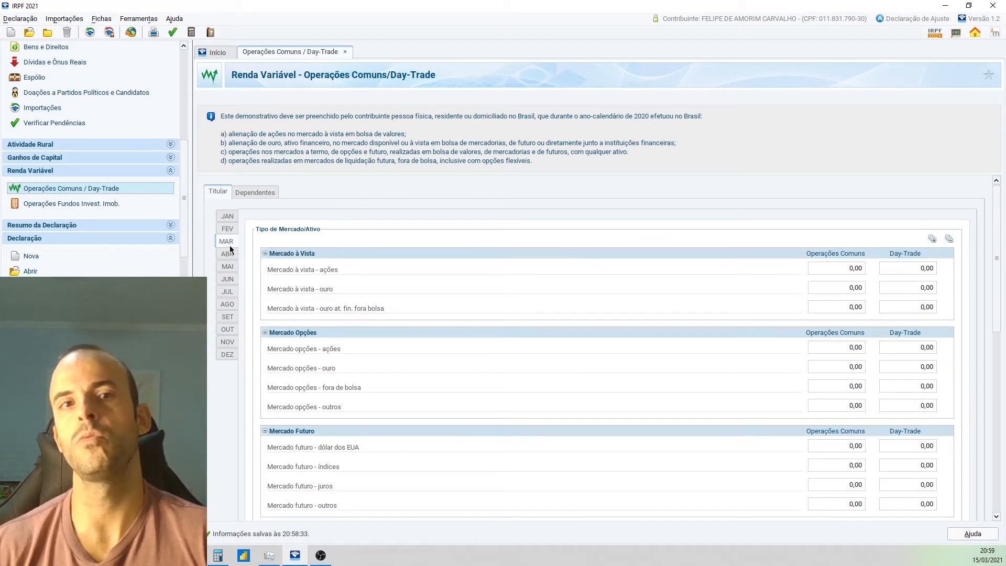
left_click(229, 267)
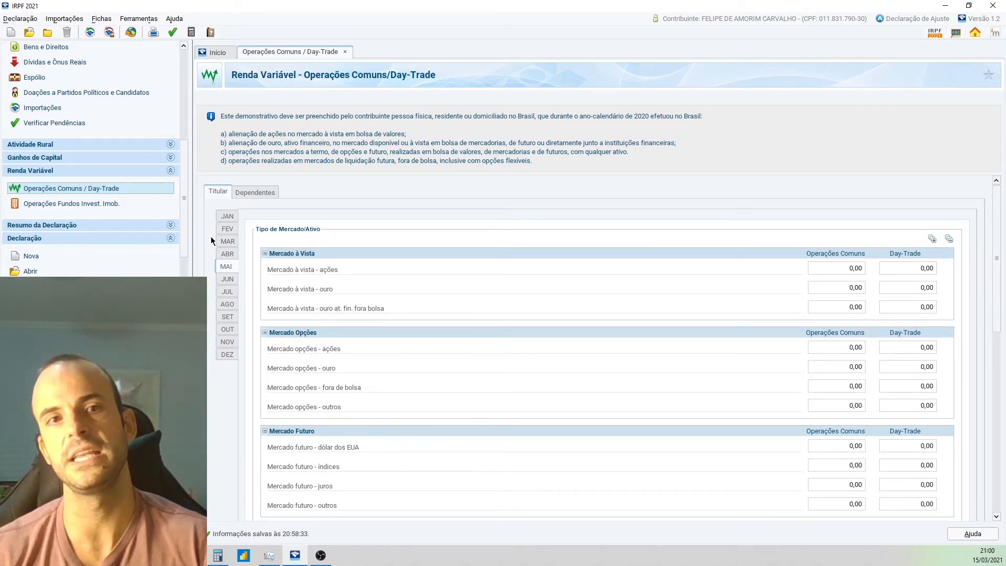
left_click(225, 217)
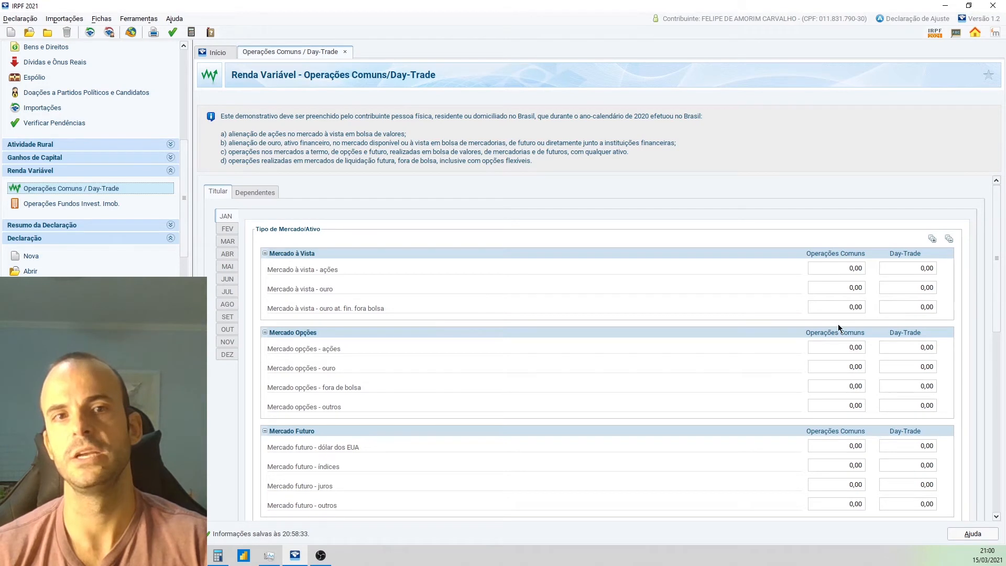
- Set January's Operações Comuns value for Mercado à vista - ações to -1000 and check the Resultados section
left_click(844, 270)
type("-1000")
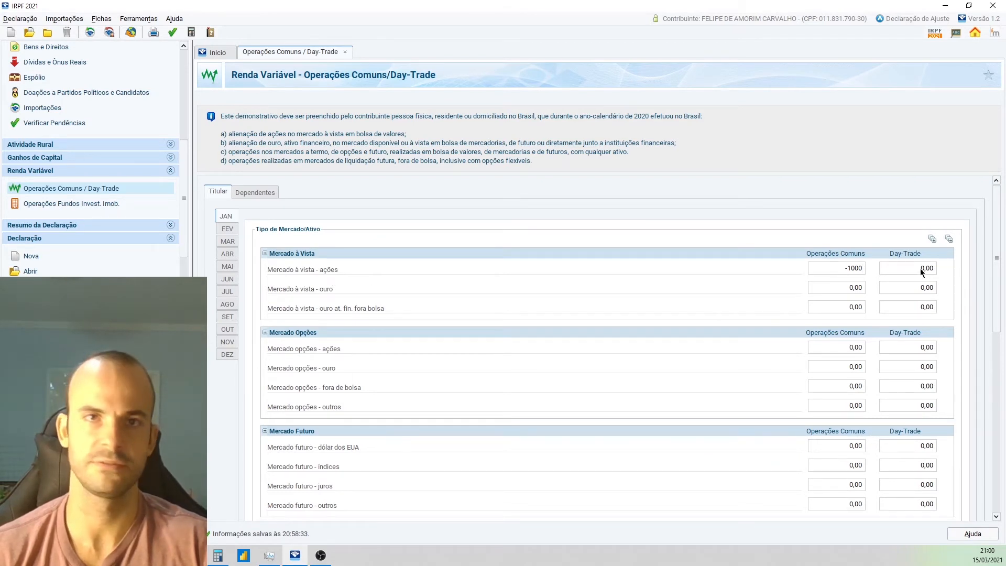
scroll(800, 296, "down", 2)
scroll(784, 369, "down", 5)
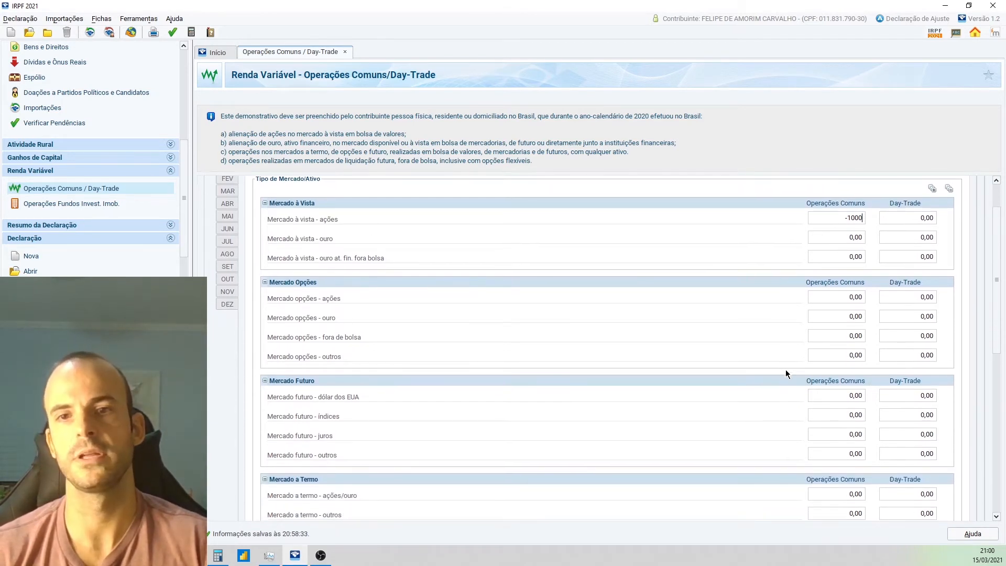
scroll(837, 360, "down", 3)
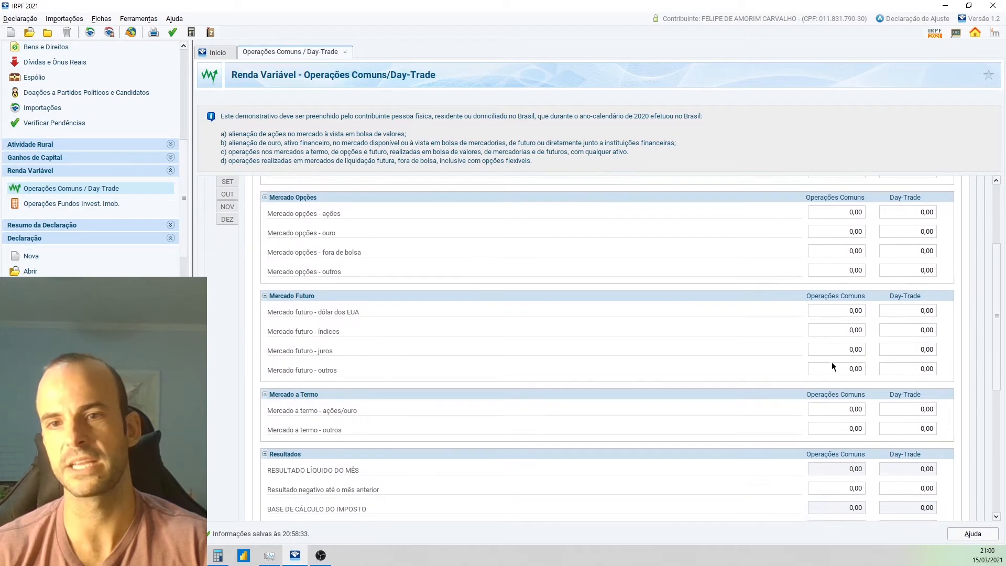
scroll(778, 309, "up", 4)
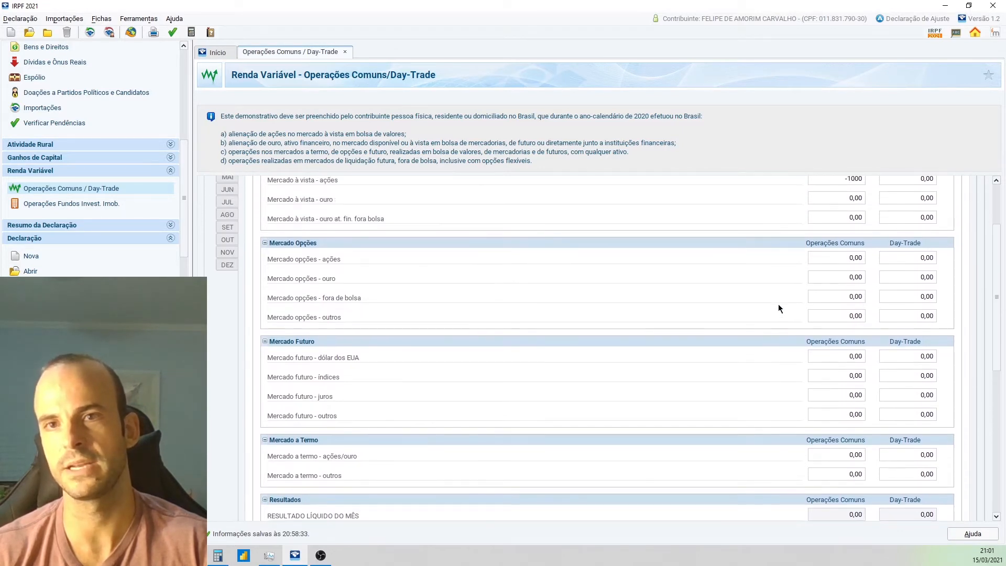
key("Tab")
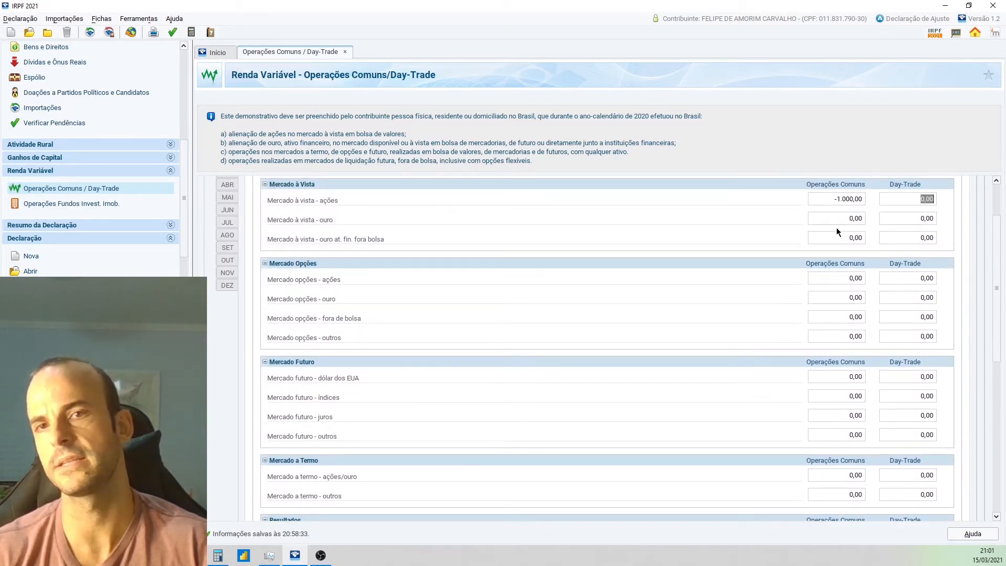
scroll(836, 228, "down", 4)
scroll(820, 481, "down", 3)
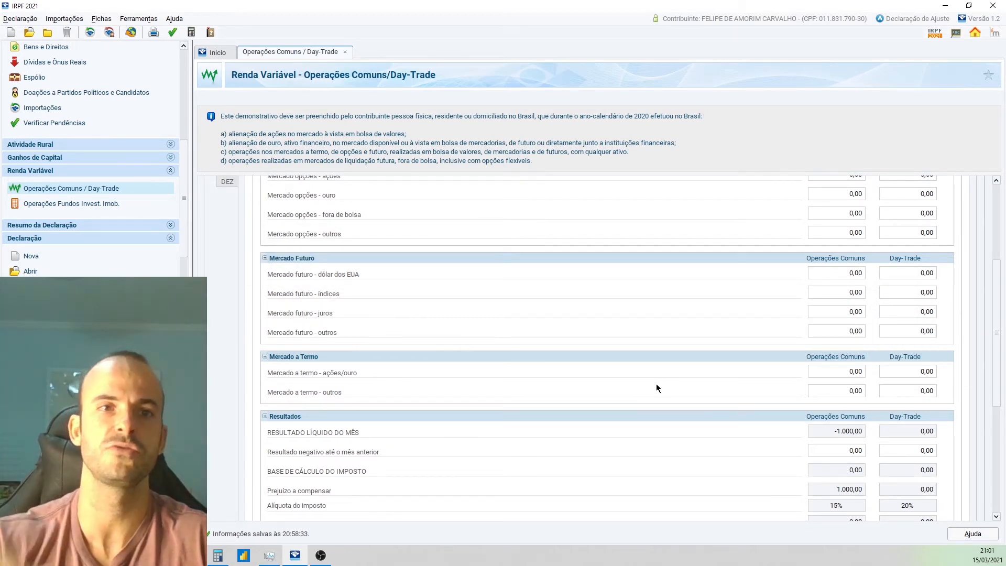
scroll(891, 304, "up", 3)
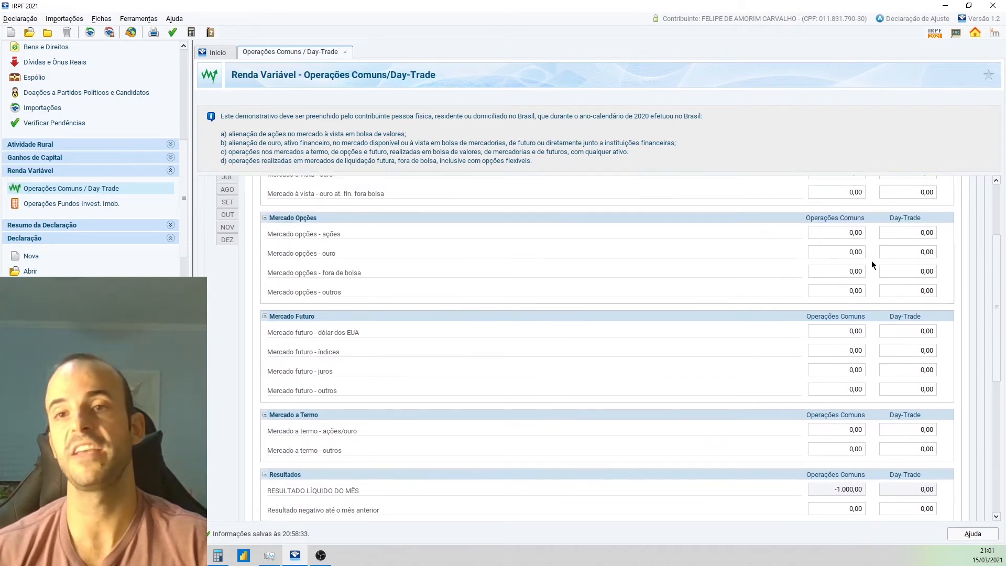
- Set January's Operações Comuns value for Mercado à vista - ações to 500
scroll(872, 264, "up", 5)
left_click(850, 270)
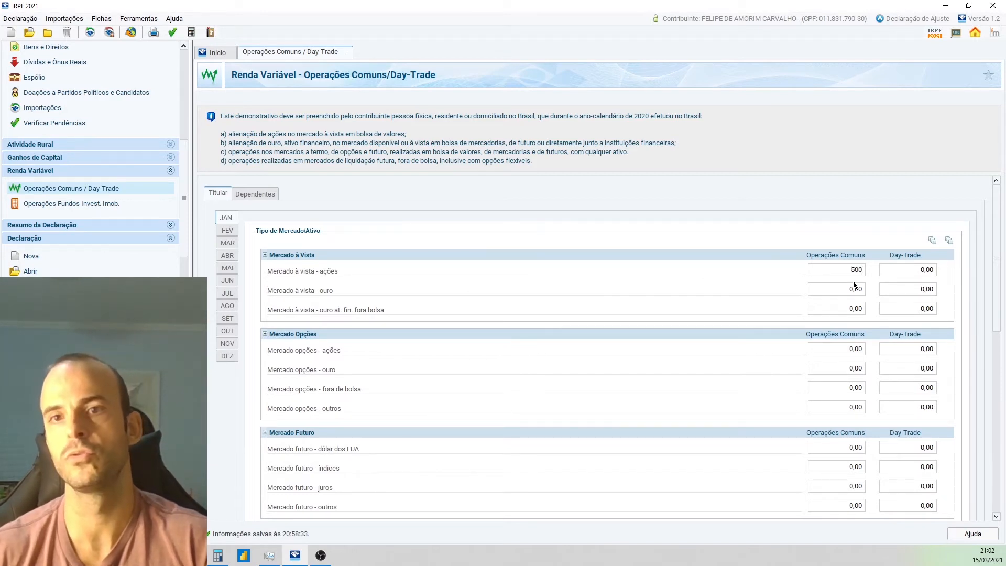
scroll(826, 286, "down", 1)
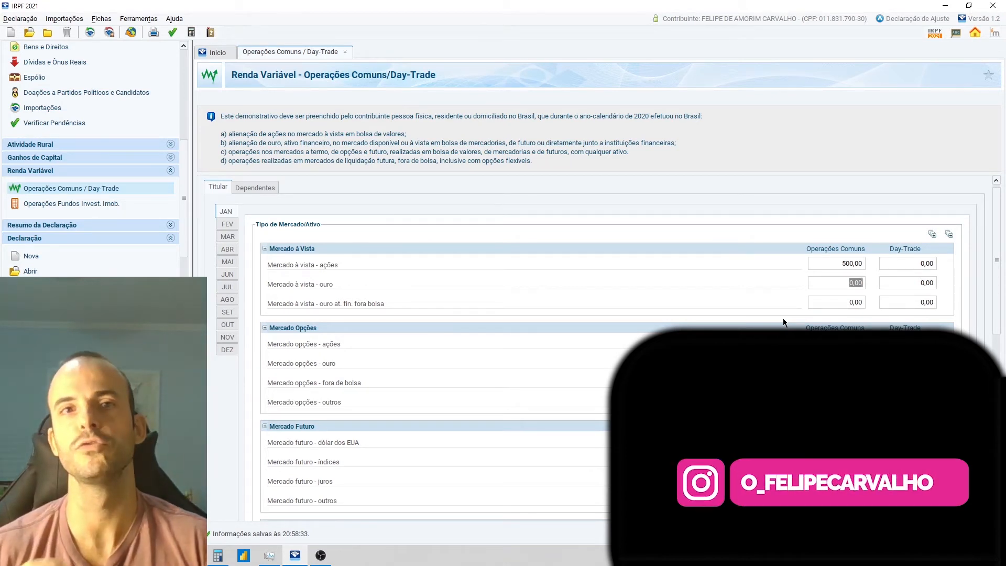
scroll(749, 283, "down", 1)
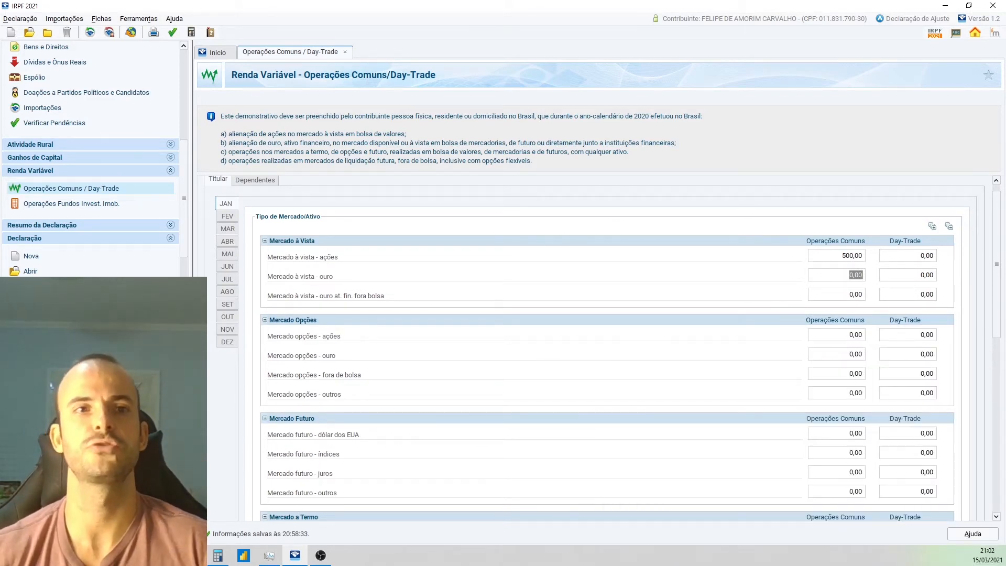
- View the Operações Fundos Invest. Imob. sheet and return to Operações Comuns / Day-Trade
left_click(97, 202)
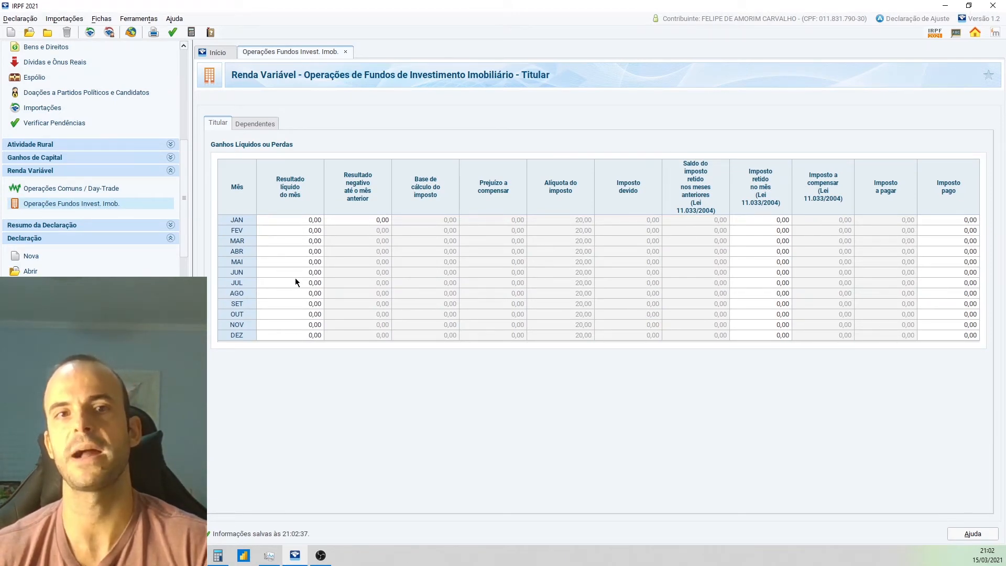
left_click(92, 187)
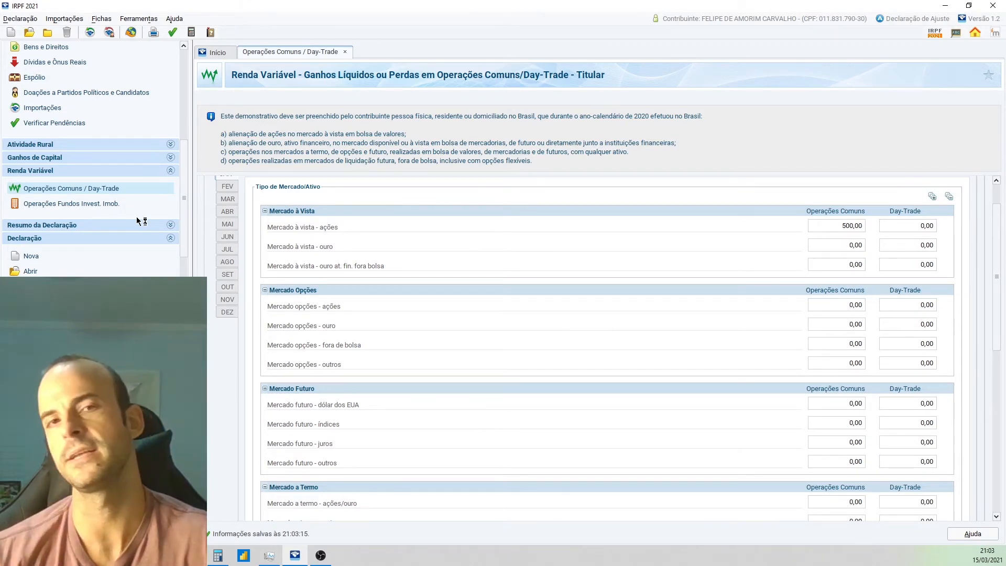
- Enter 5111 as January's Resultado negativo até o mês anterior for Operações Comuns, and clear it
scroll(376, 235, "up", 1)
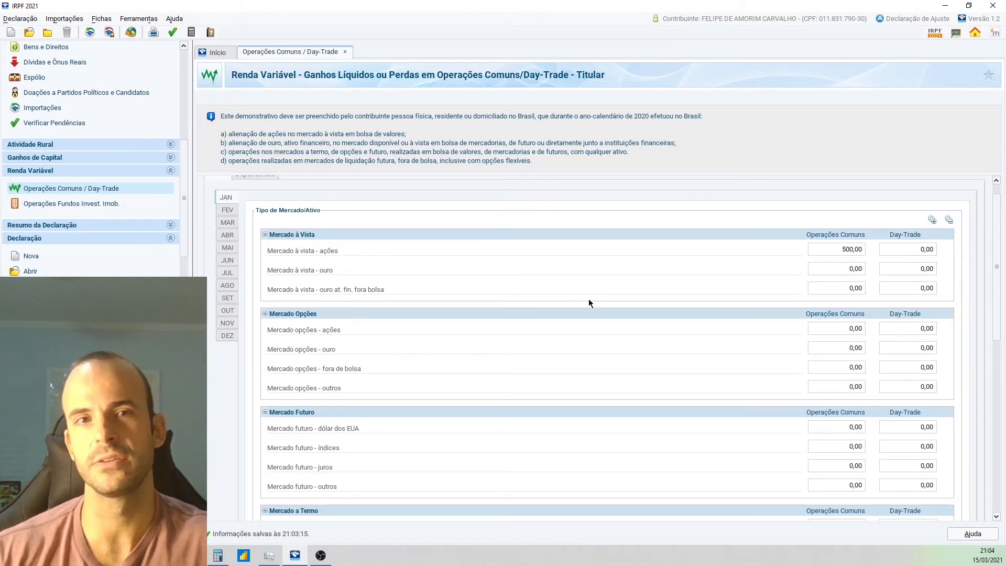
scroll(794, 331, "down", 15)
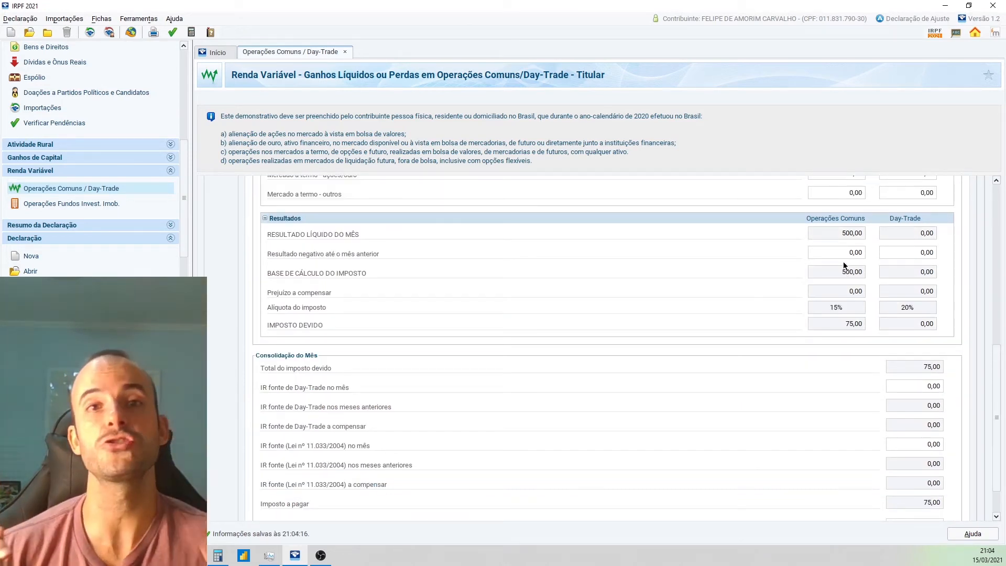
left_click(855, 252)
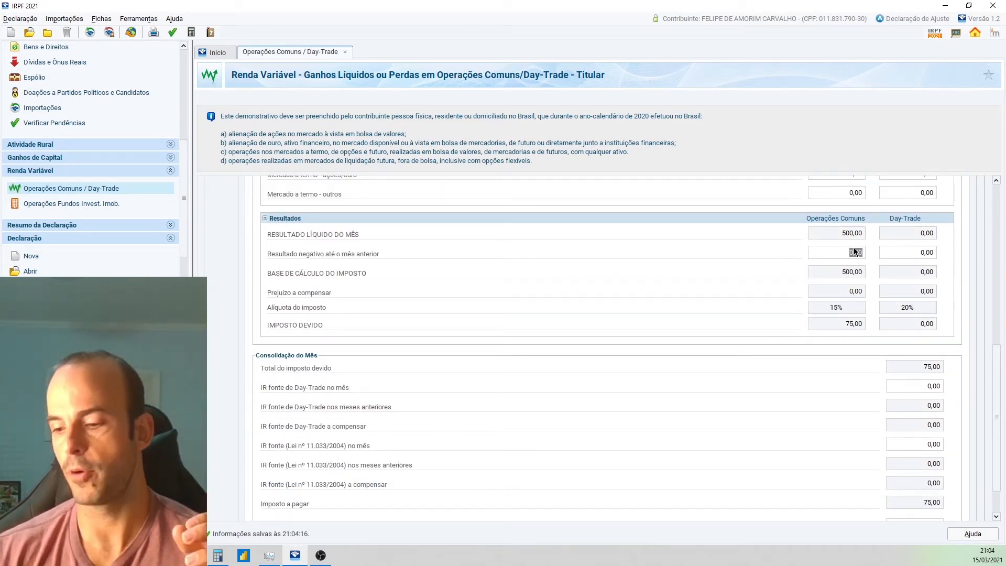
type("5111")
key("Tab")
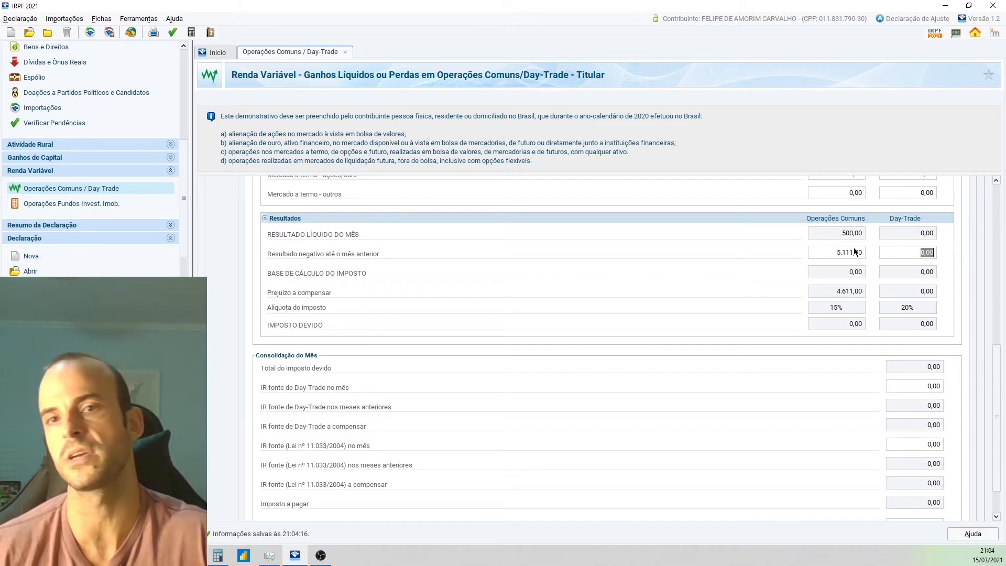
left_click(850, 250)
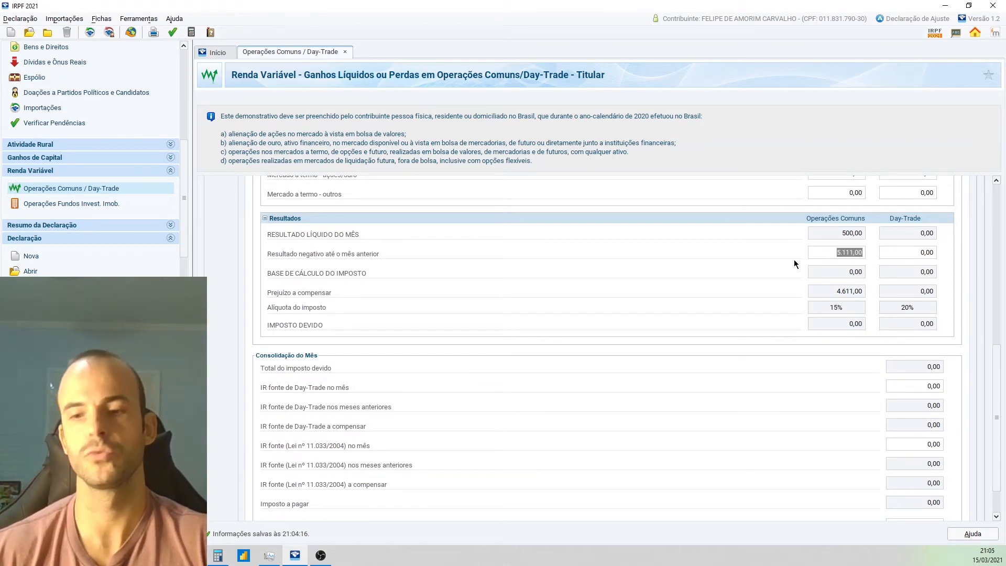
scroll(793, 260, "up", 2)
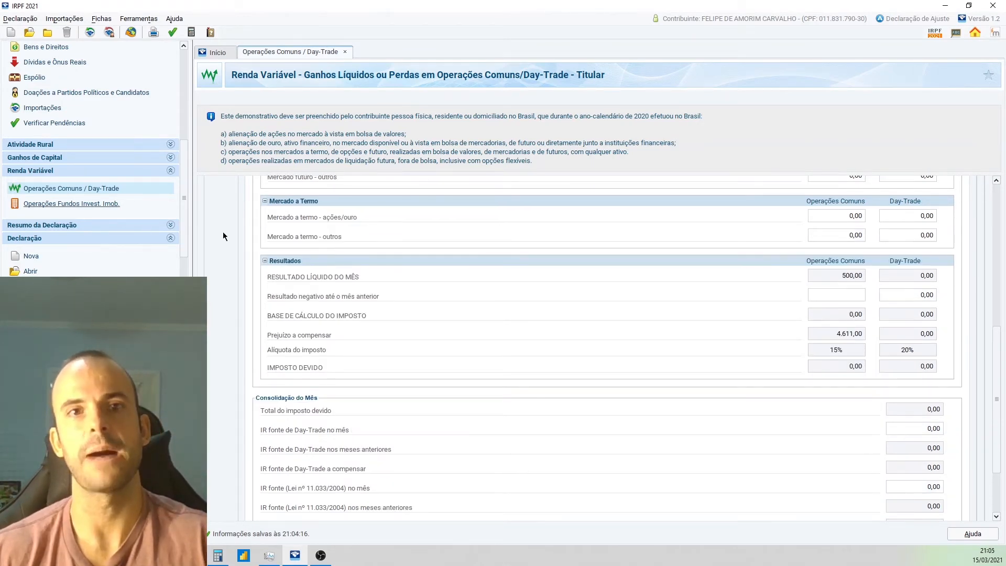
- Locate January's Resultado negativo até o mês anterior in the real estate fund sheet, and return to the Resultados of Operações Comuns / Day-Trade
left_click(71, 204)
left_click(358, 220)
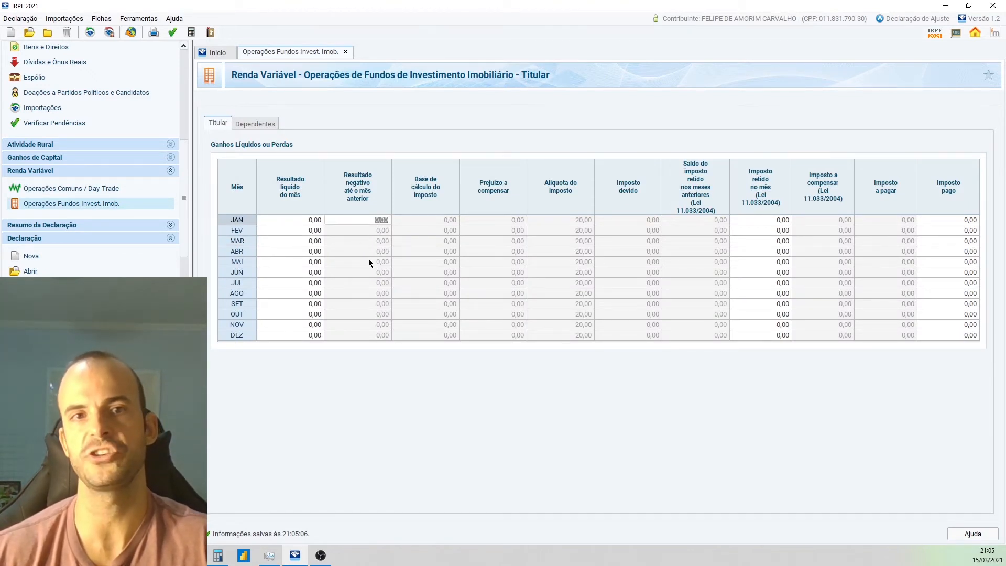
left_click(113, 191)
scroll(728, 336, "down", 3)
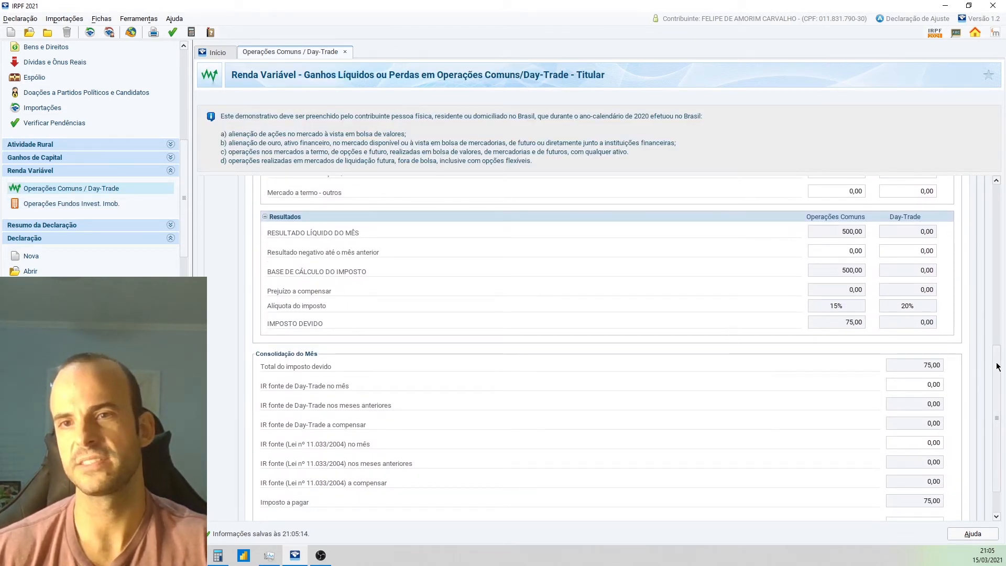
scroll(995, 364, "down", 2)
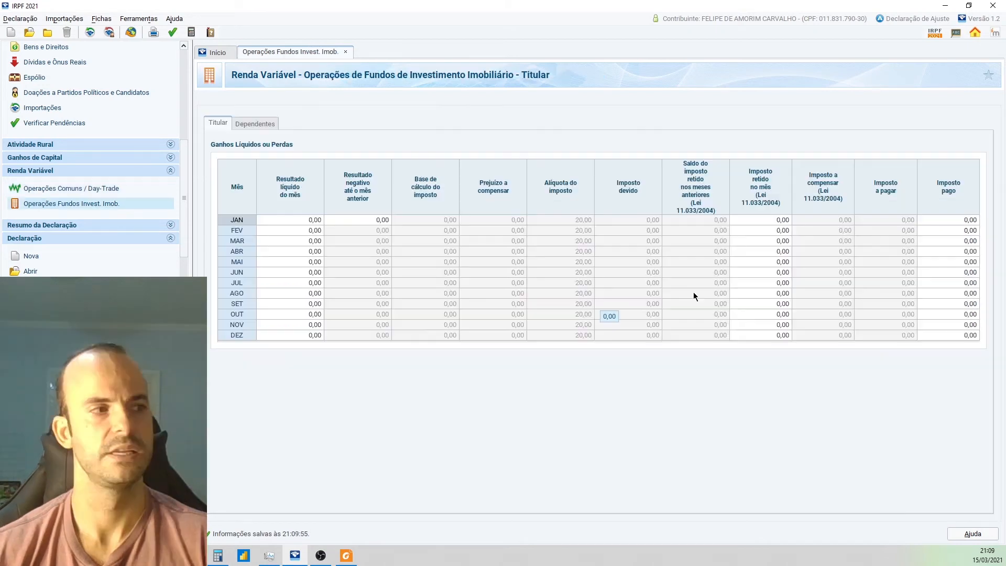
- Check the Imposto retido no mês column for real estate funds, and review January's Consolidação do Mês in Operações Comuns / Day-Trade
left_click(765, 232)
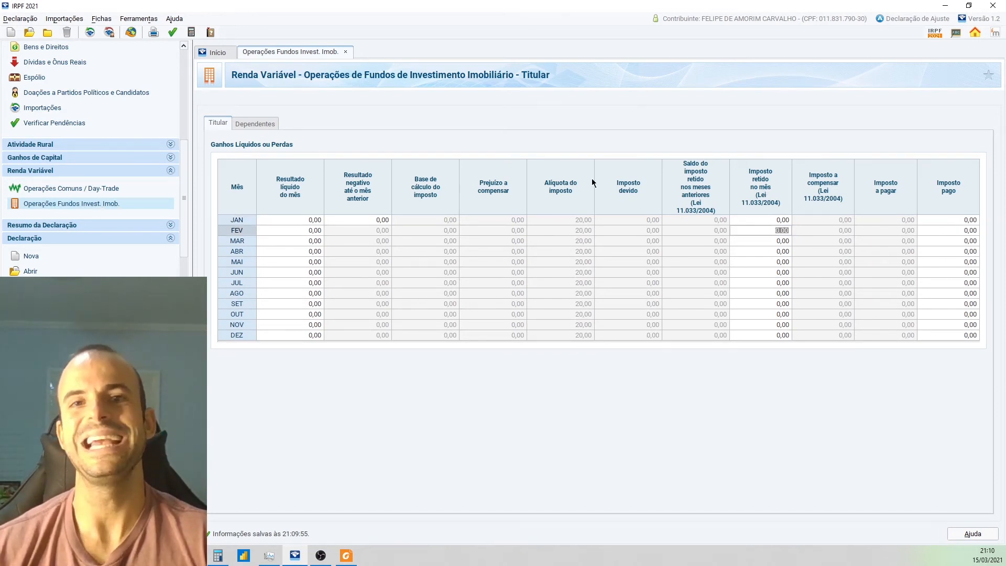
left_click(131, 190)
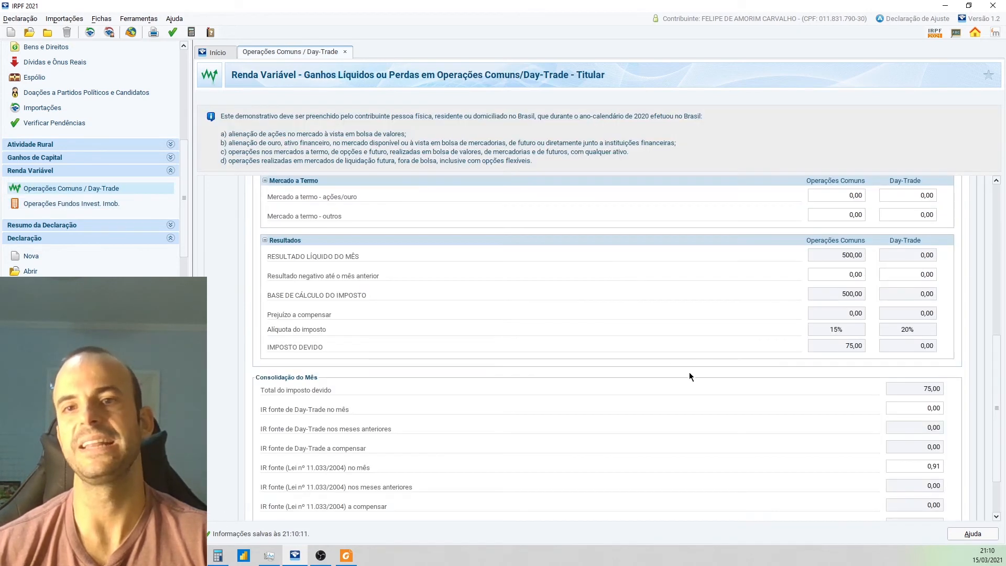
scroll(689, 372, "down", 1)
scroll(932, 458, "down", 2)
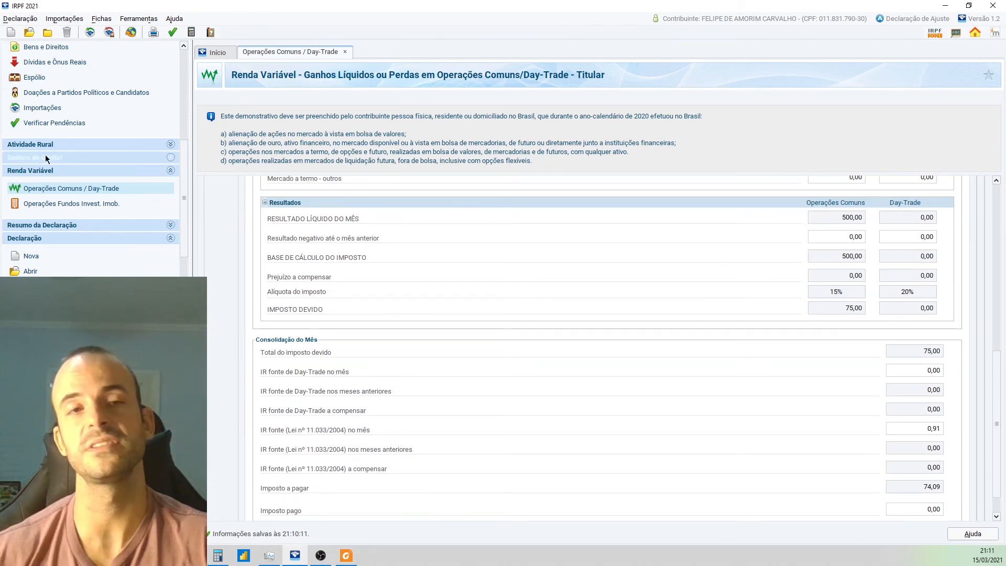
scroll(141, 184, "up", 3)
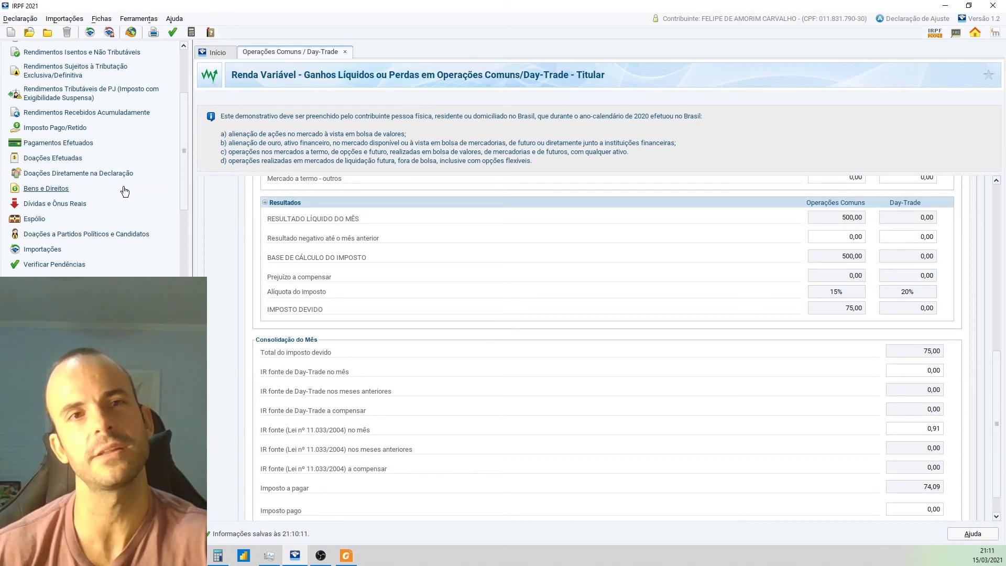
- Open the Imposto Pago/Retido sheet and select the Imposto retido na fonte do titular amount
left_click(49, 130)
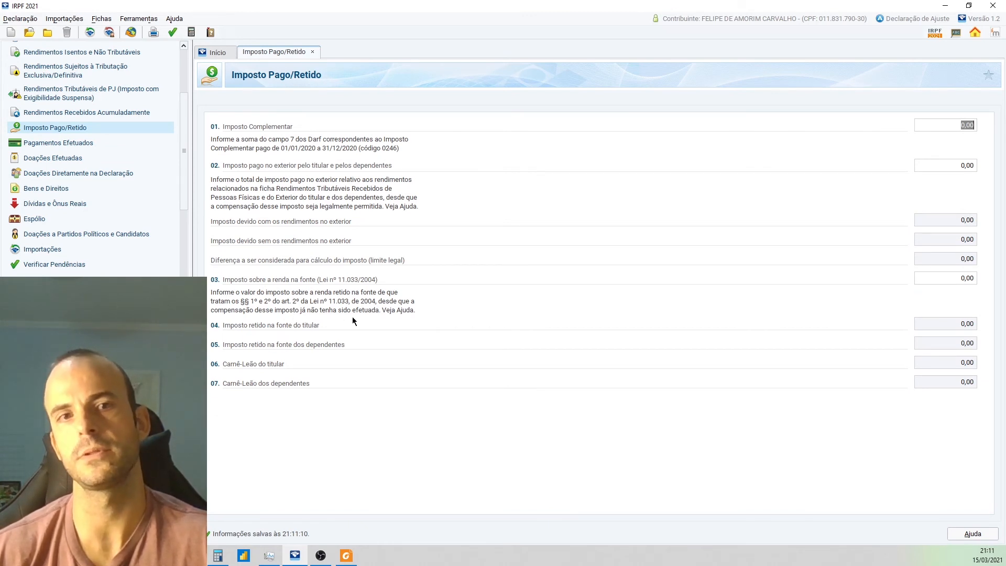
left_click(960, 324)
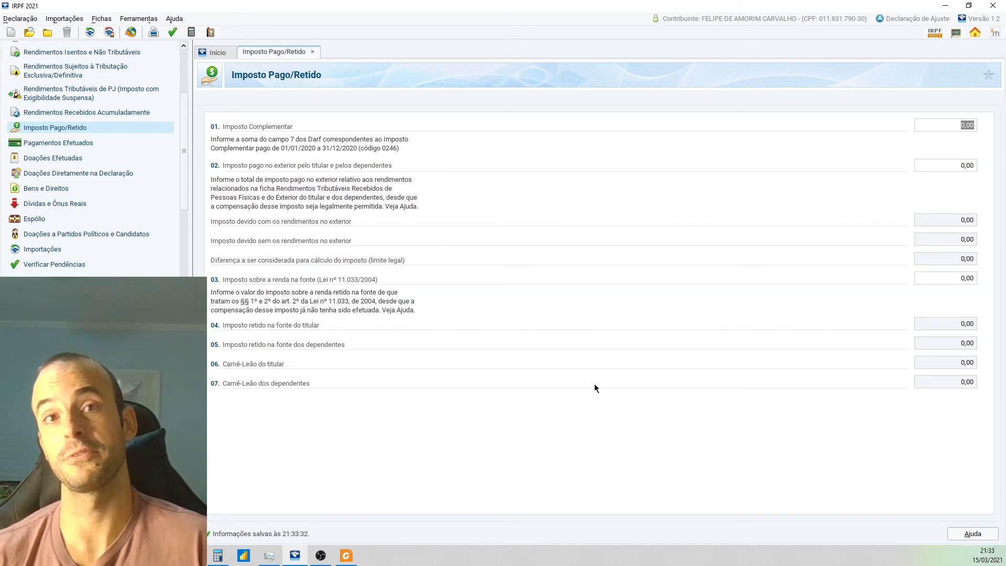
left_click(960, 325)
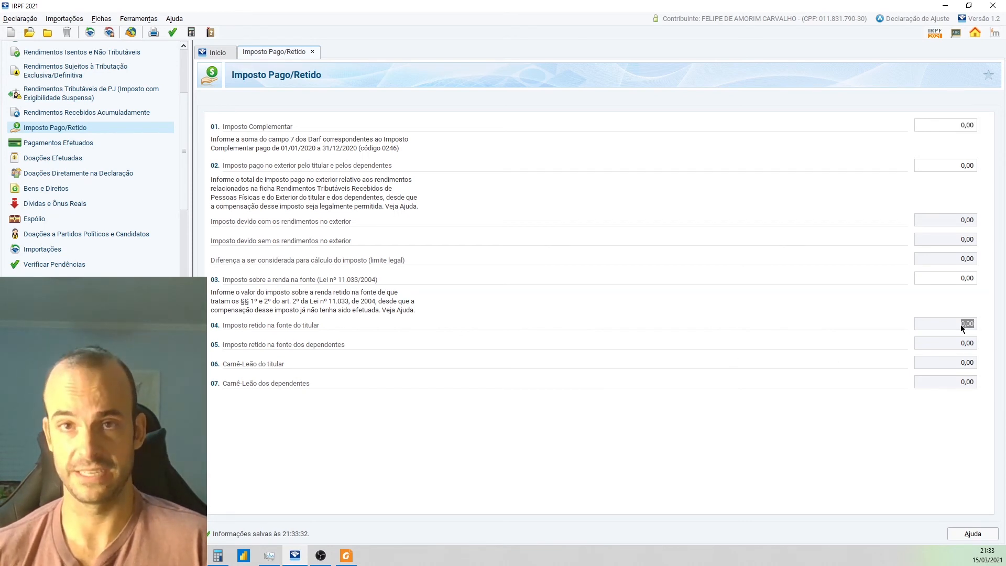
- Enter 20,00 as Imposto sobre a renda na fonte (Lei nº 11.033/2004), dismissing the notice about this field
left_click(950, 280)
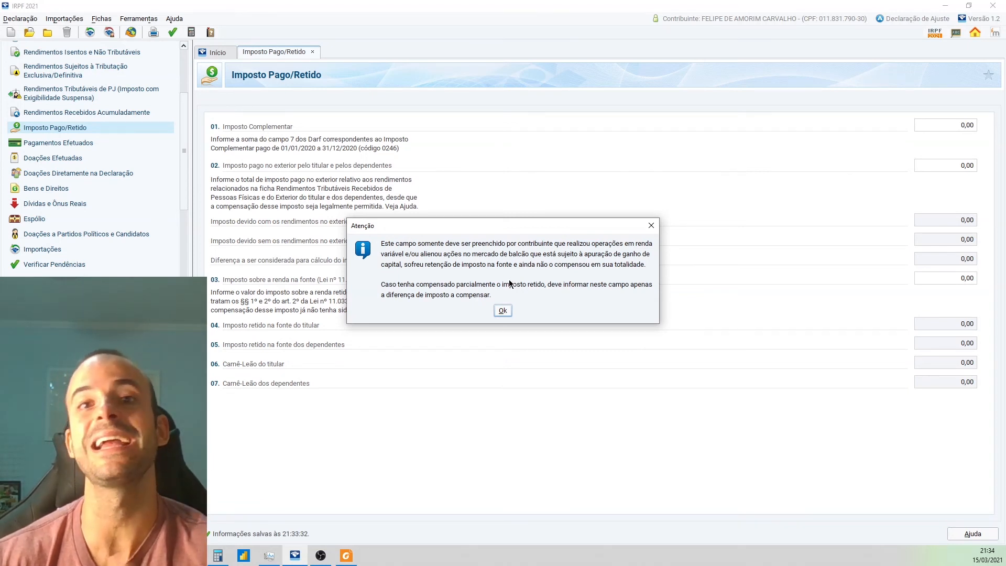
left_click(502, 311)
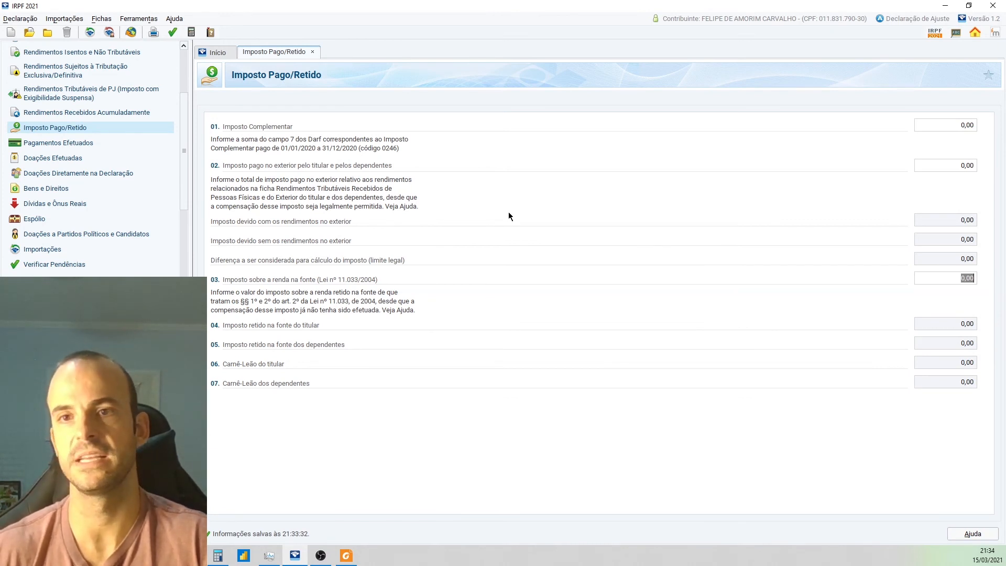
type("20")
key("Tab")
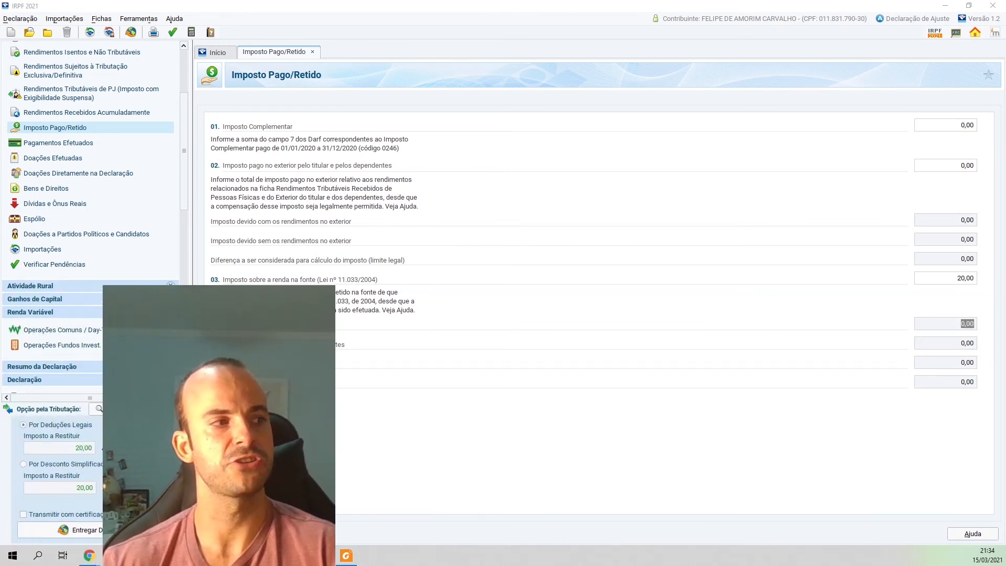